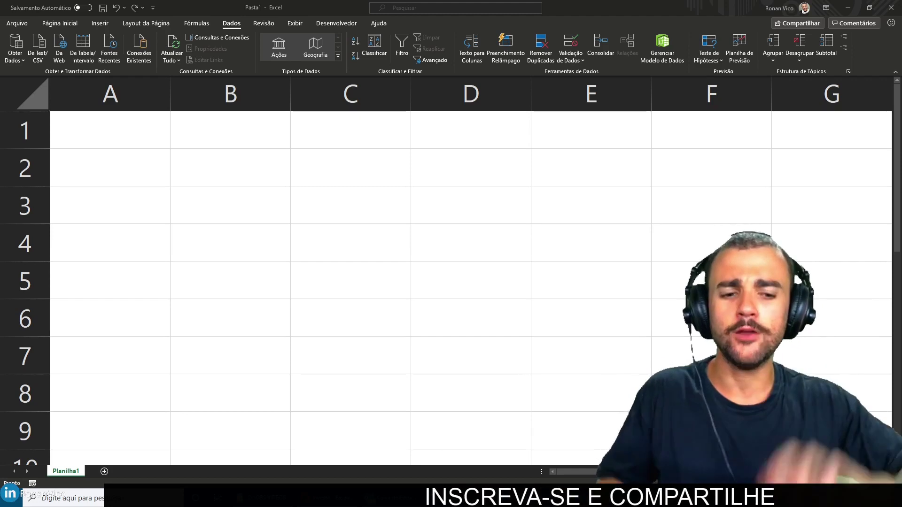
Step: In B2, begin =LET(abacaxi;15;banana;20 to define the pineapple and banana values
left_click(130, 164)
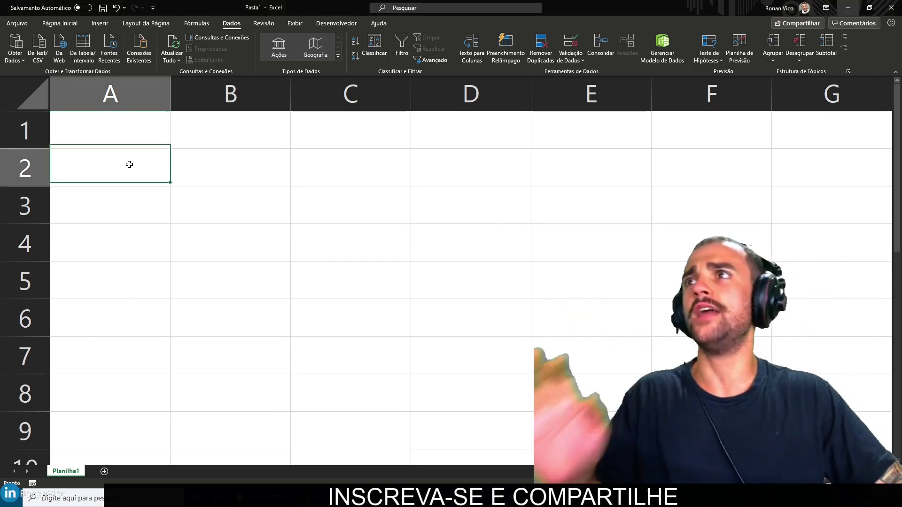
key("Right")
type("=")
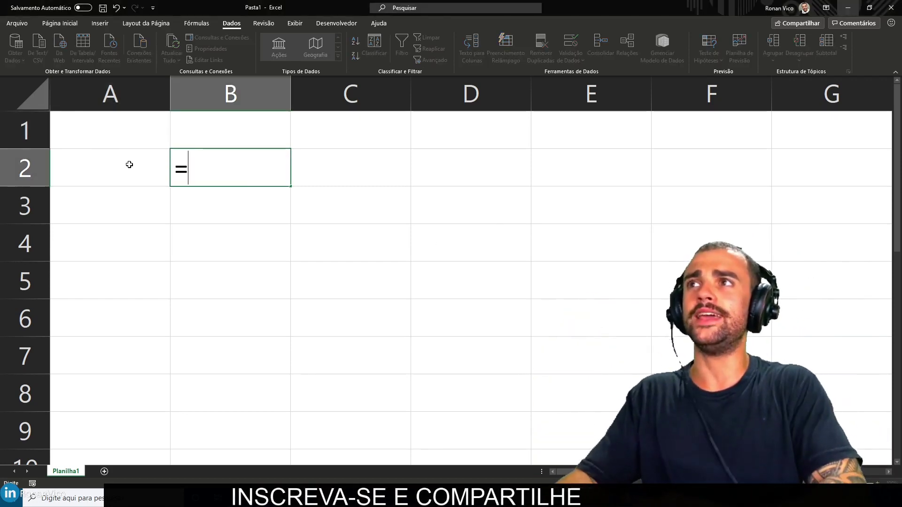
type("LET")
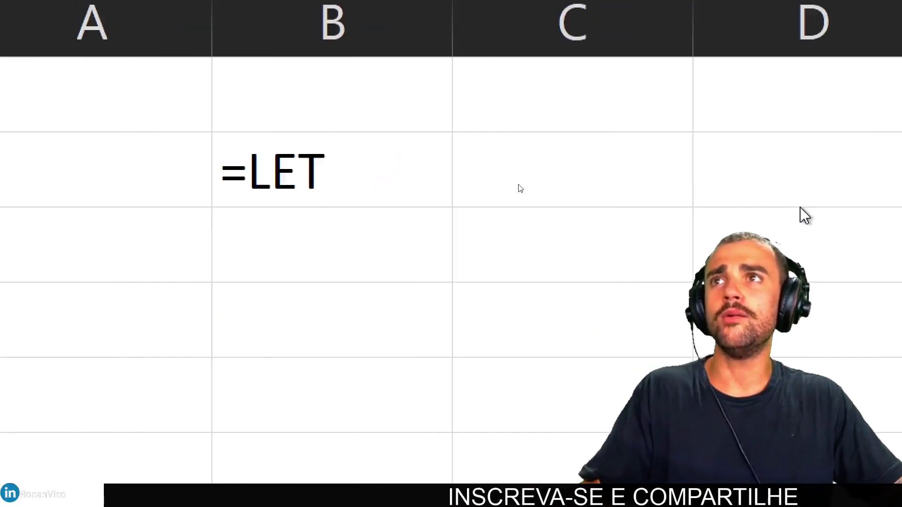
type("(")
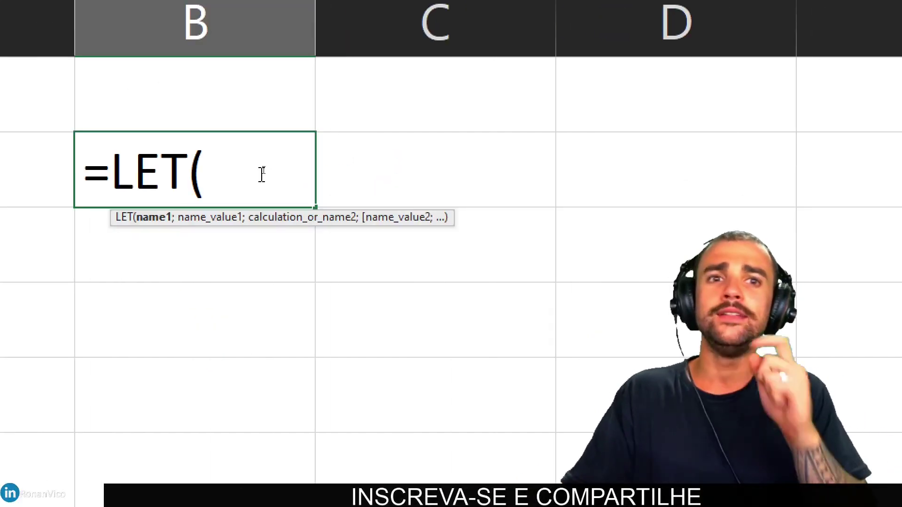
type("abacaxi")
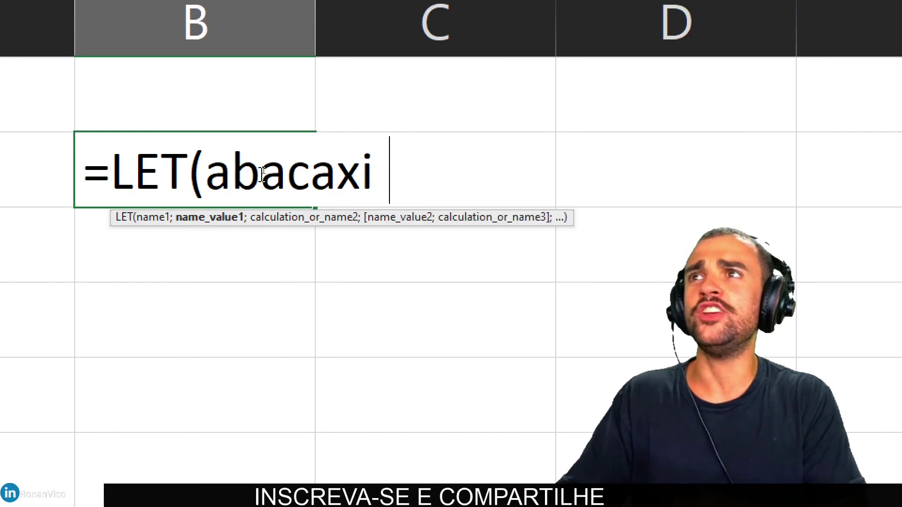
type(";")
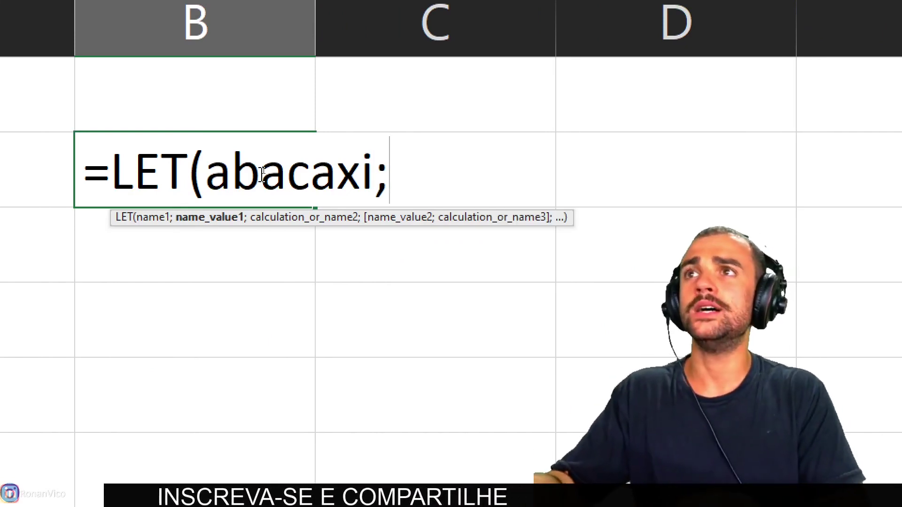
type("15;banana")
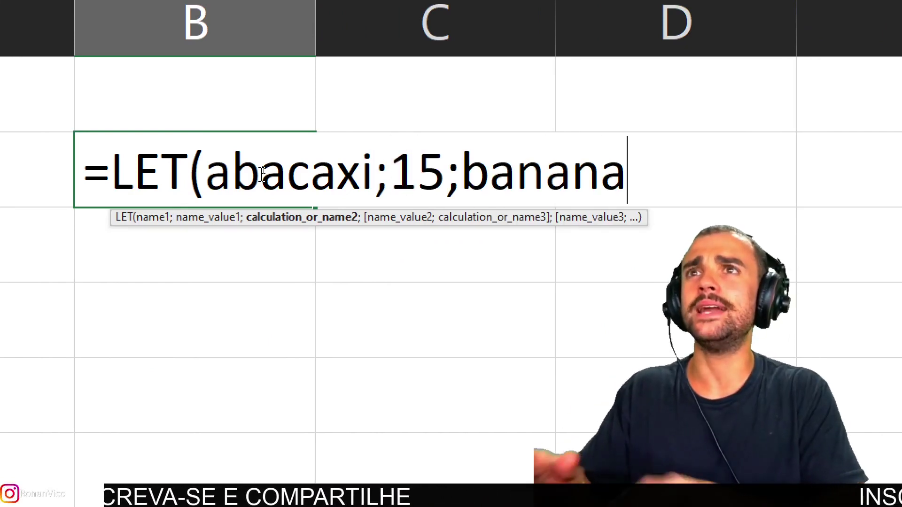
type(";20")
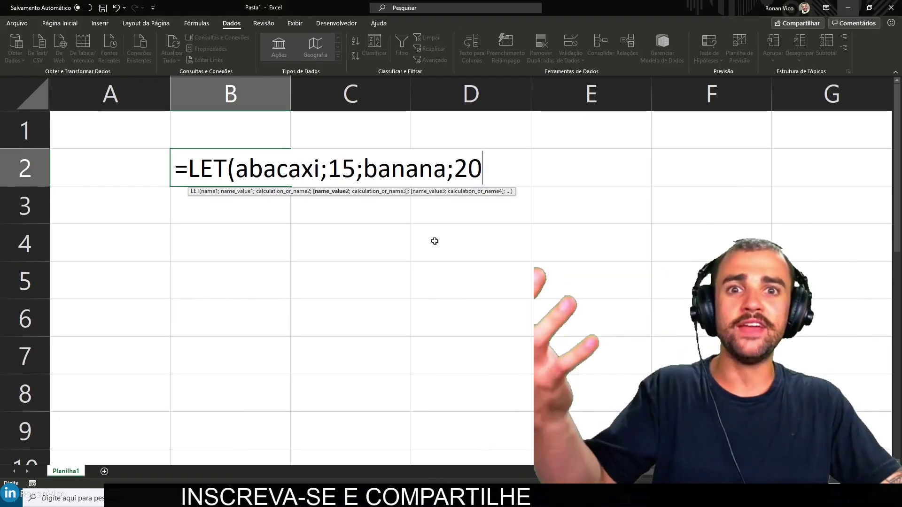
Step: Add MAÇA as 5 and BANANA-ABACAXI as the calculation, committing B2 to show 5
type(";")
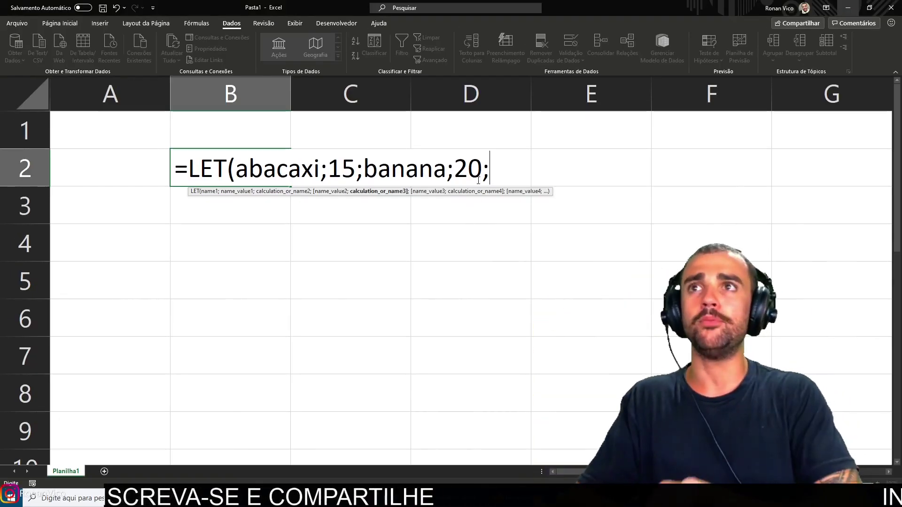
type("MAÇA;5;BAN")
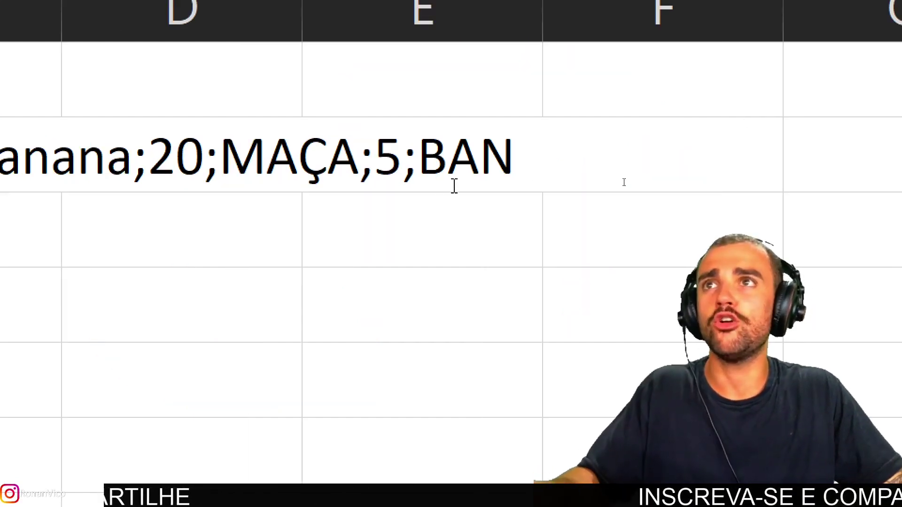
type("A")
type("ANA")
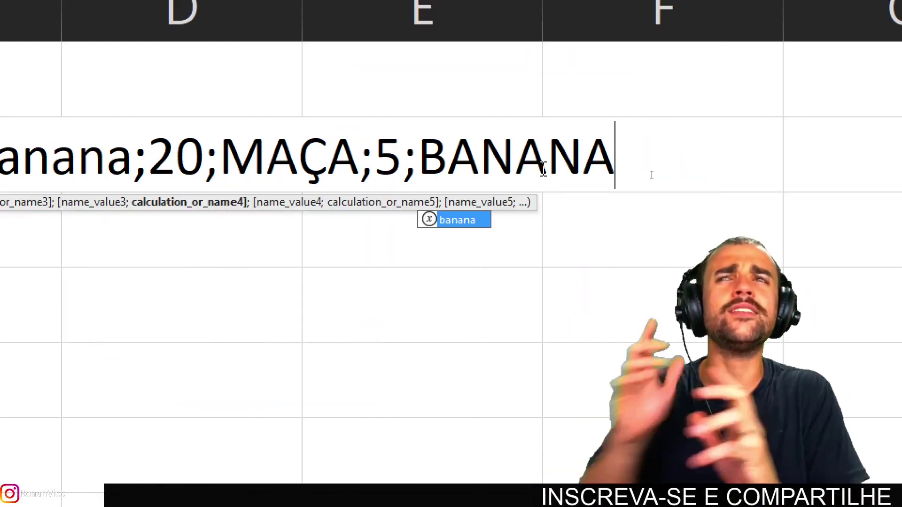
type("-")
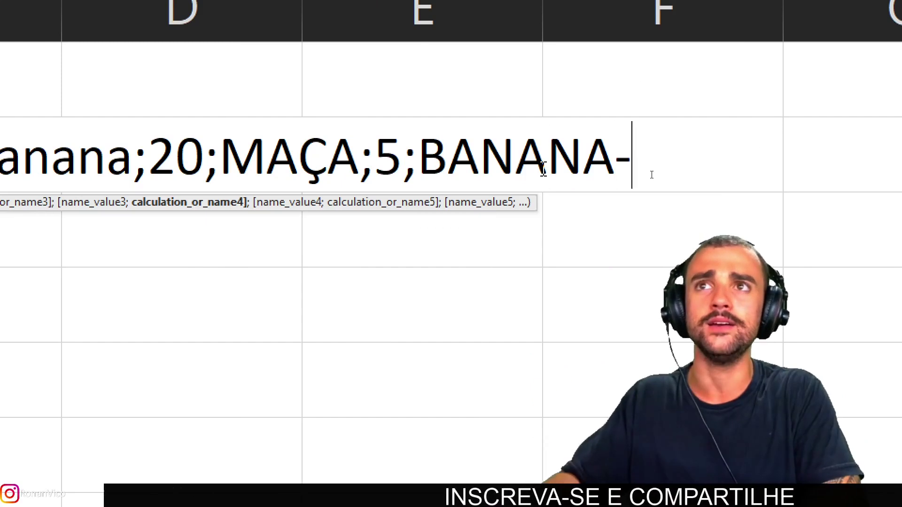
type("ABACA")
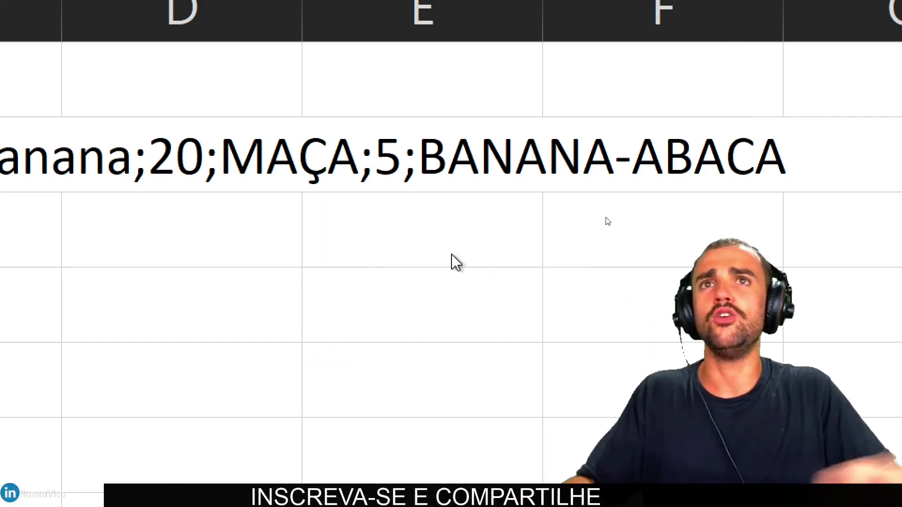
type("XI)")
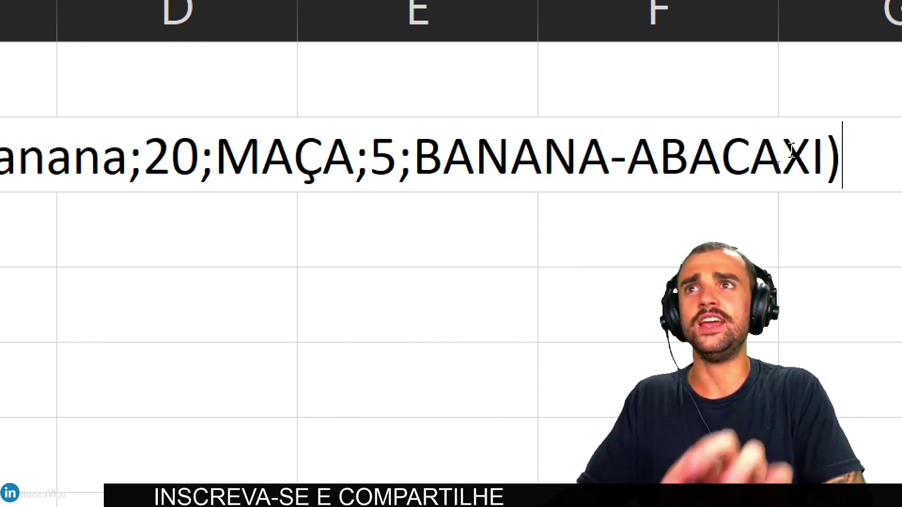
key("Return")
left_click(213, 162)
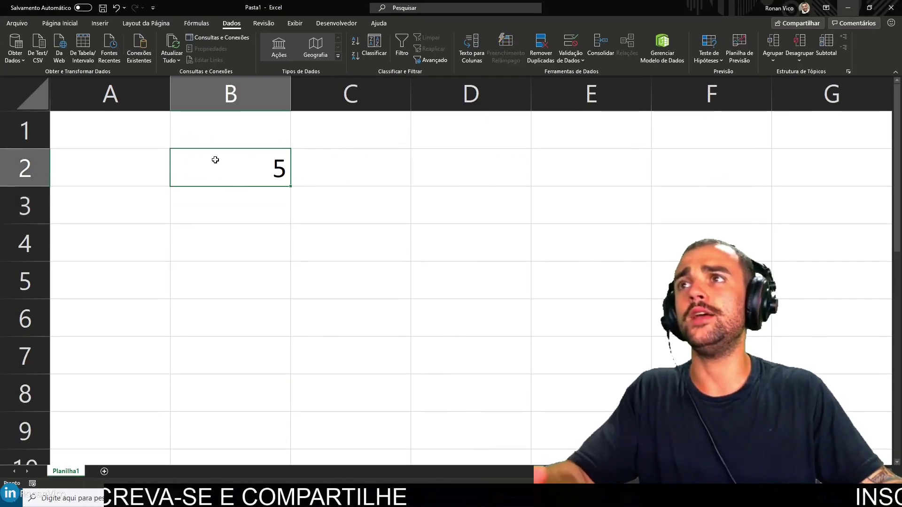
Step: Reopen B2's LET formula for review, then return to its result 5
key("F2")
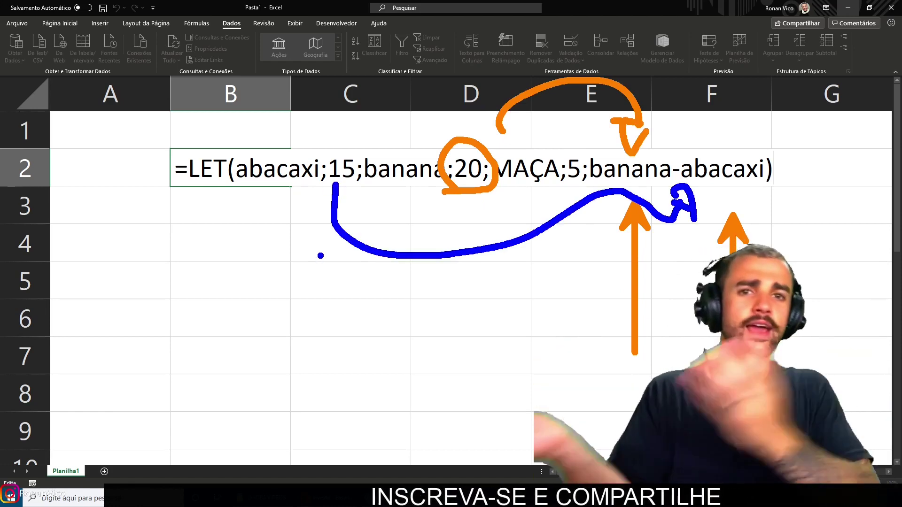
key("Escape")
key("Return")
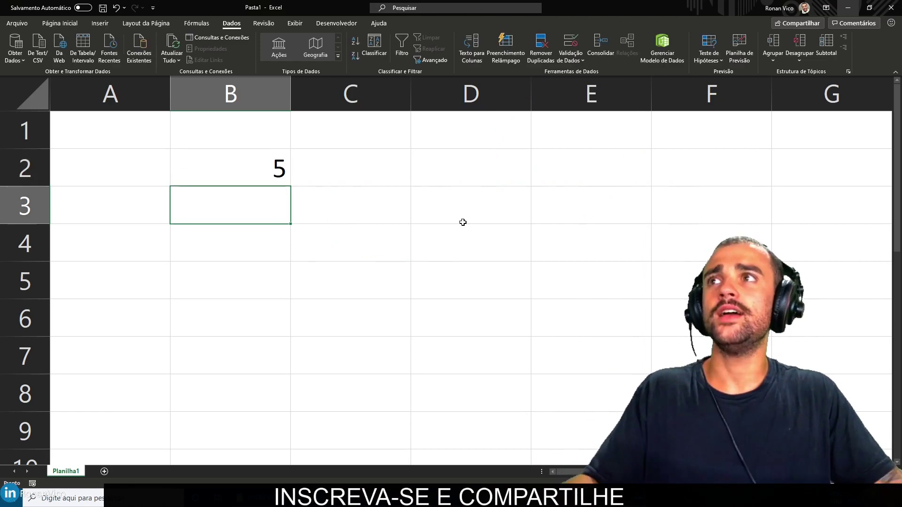
key("Up")
key("F2")
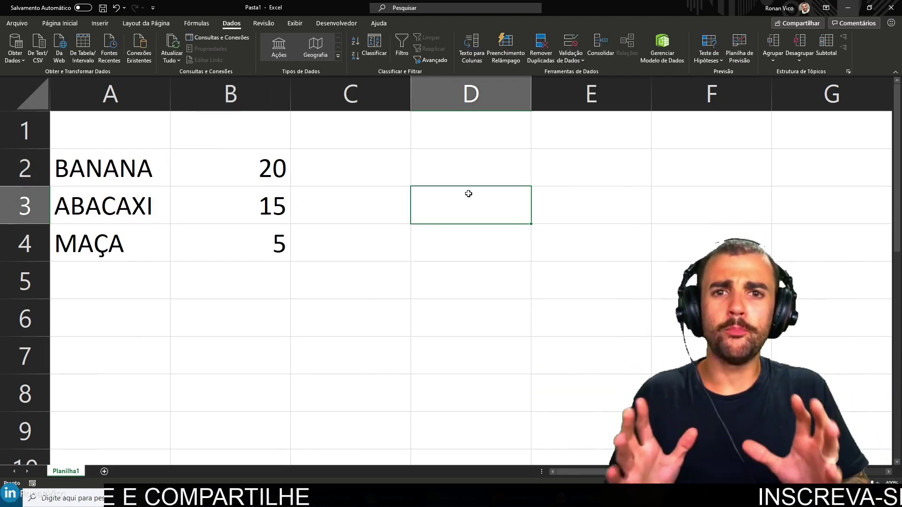
Step: Write the D1 rule note: difference >5 CARO, between 1 and 5 BARATO, below 1 IGUAL
left_click(471, 125)
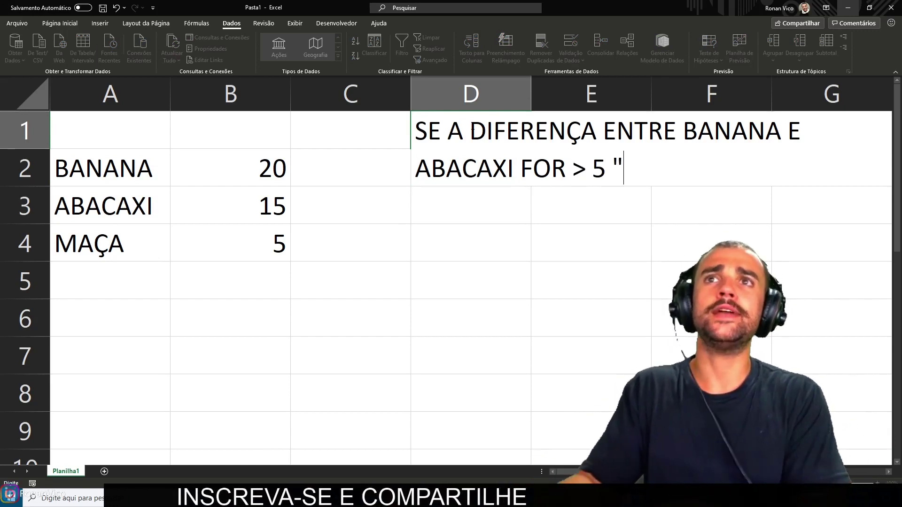
type(";")
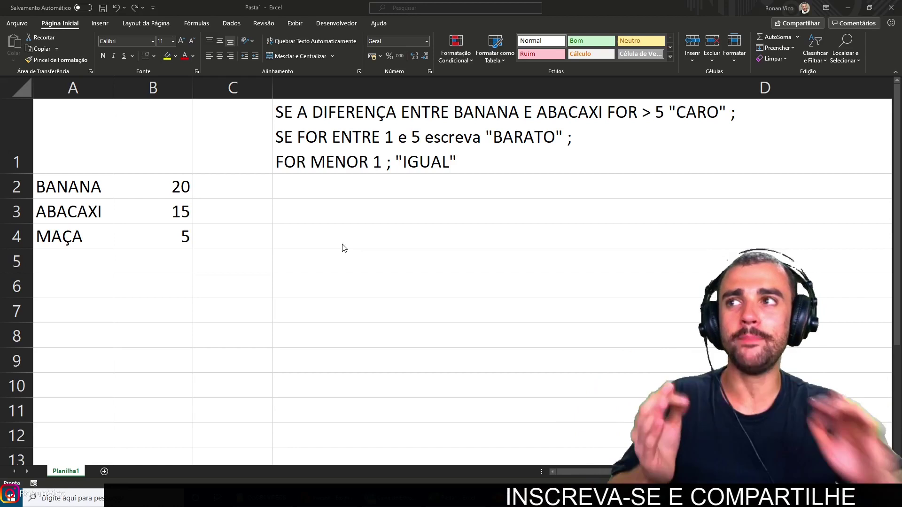
Step: In B7, start =LET(A2;B2;A3;B3;A4;B4;A2, correcting the mistyped parts
left_click(207, 307)
left_click(185, 310)
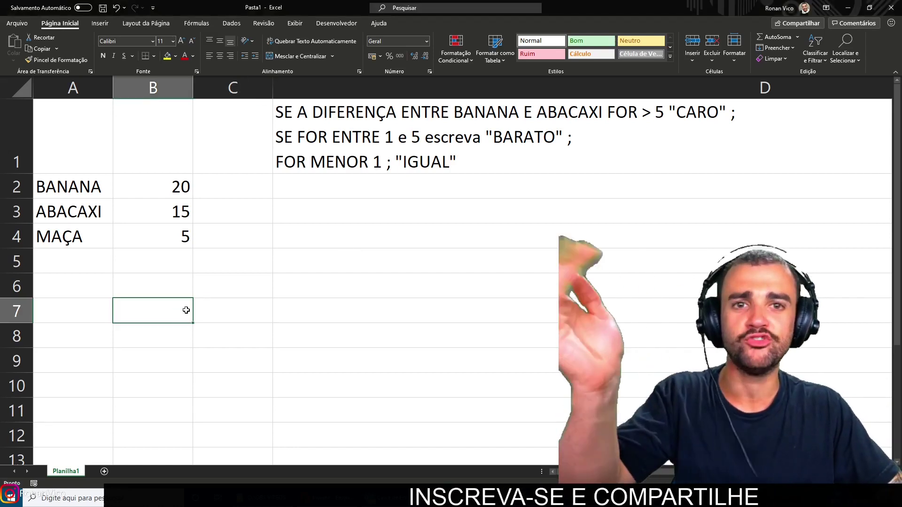
type("=LET")
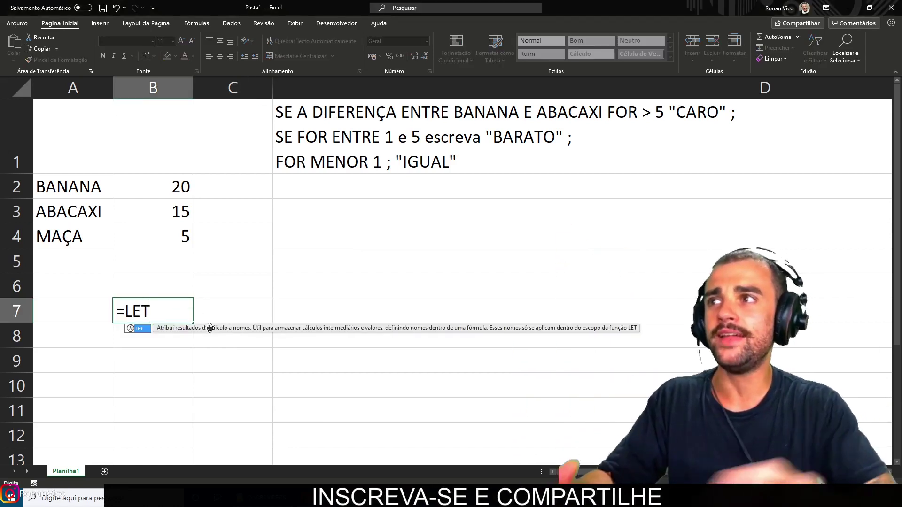
type("(")
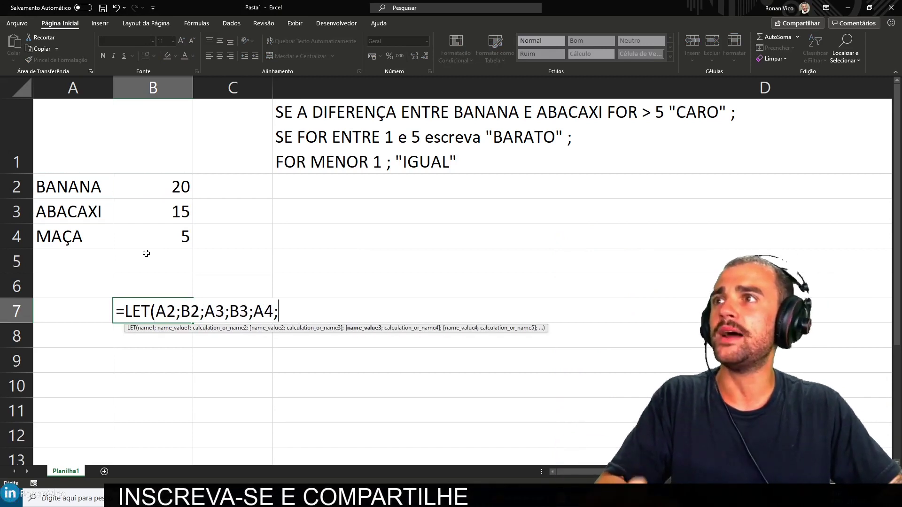
type("MAÇA")
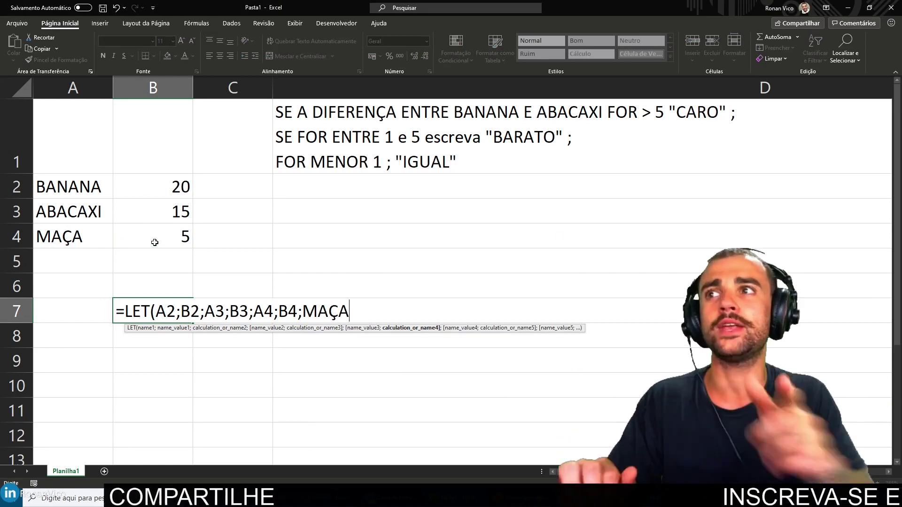
key("BackSpace")
key("BackSpace")
key("BackSpace")
type("A2")
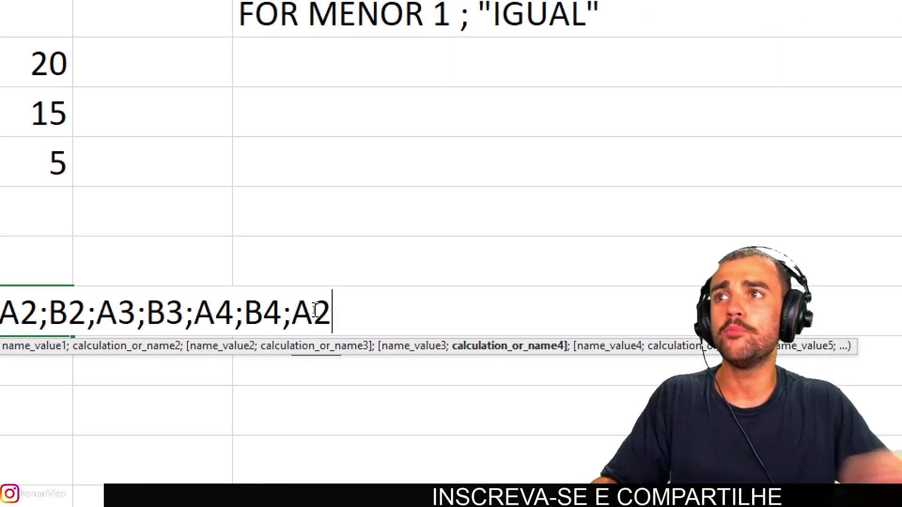
key("BackSpace")
key("BackSpace")
type(";A2")
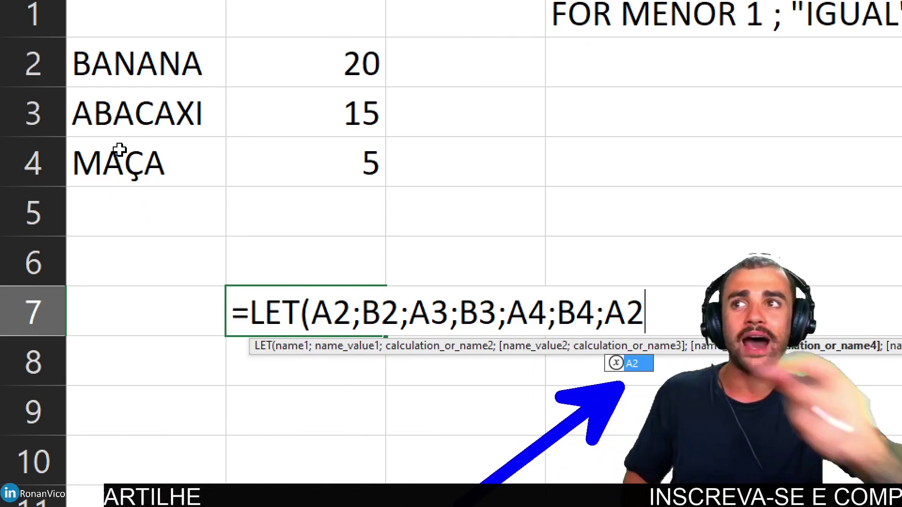
Step: Replace the cell references in B7's LET with the names BANANA and ABACAXI
double_click(335, 313)
type("BANANA")
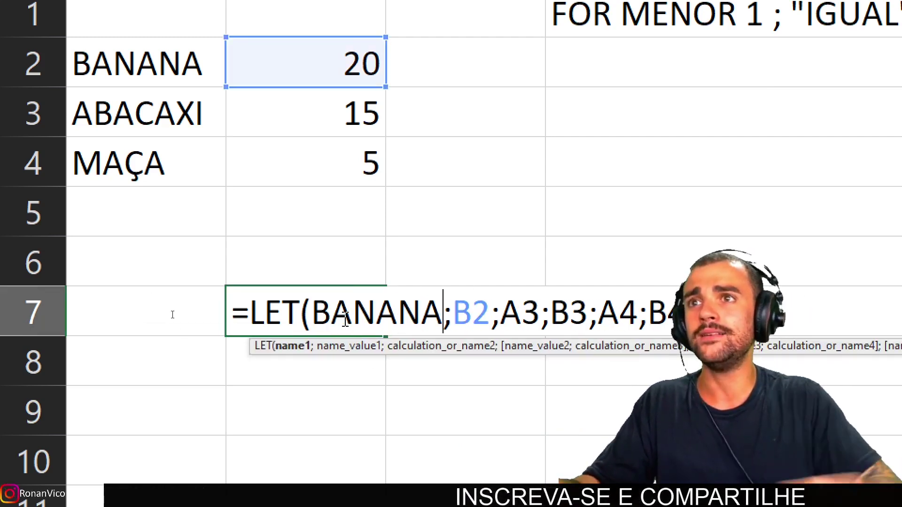
key("Right")
key("Right")
key("Right")
key("shift+Right")
key("shift+Right")
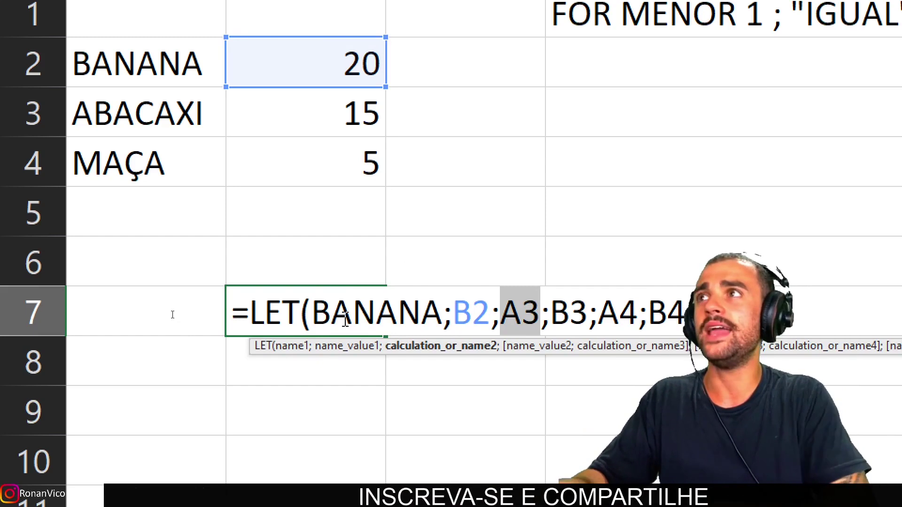
type("ABACAXI")
key("ctrl+shift+Left")
key("Right")
key("Right")
key("Right")
key("Right")
type("B4;")
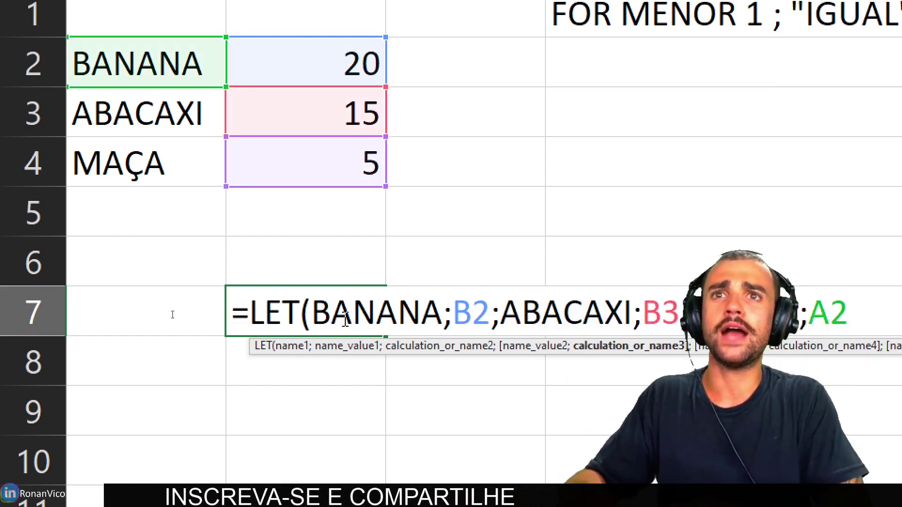
type("A")
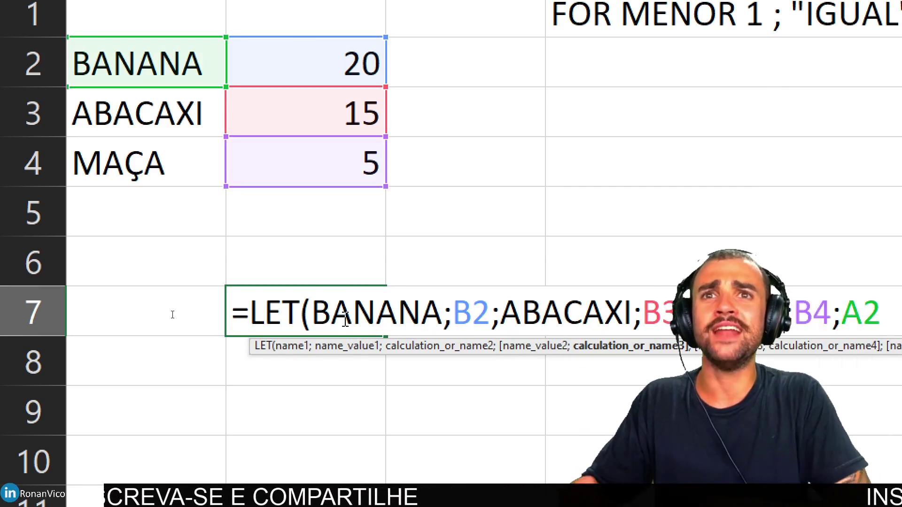
Step: Set the LET calculation to BANANA+2*ABACAXI+3*MAÇA and close the formula
key("End")
key("BackSpace")
key("BackSpace")
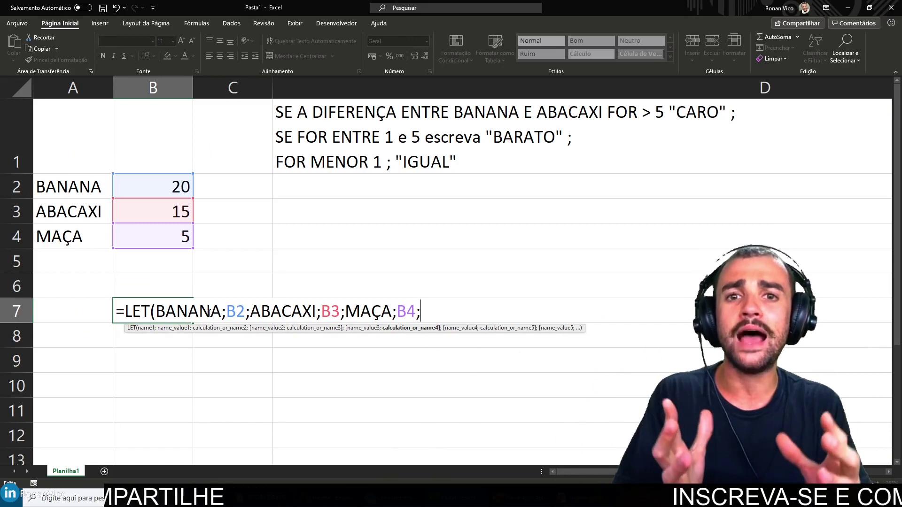
type("BANANA")
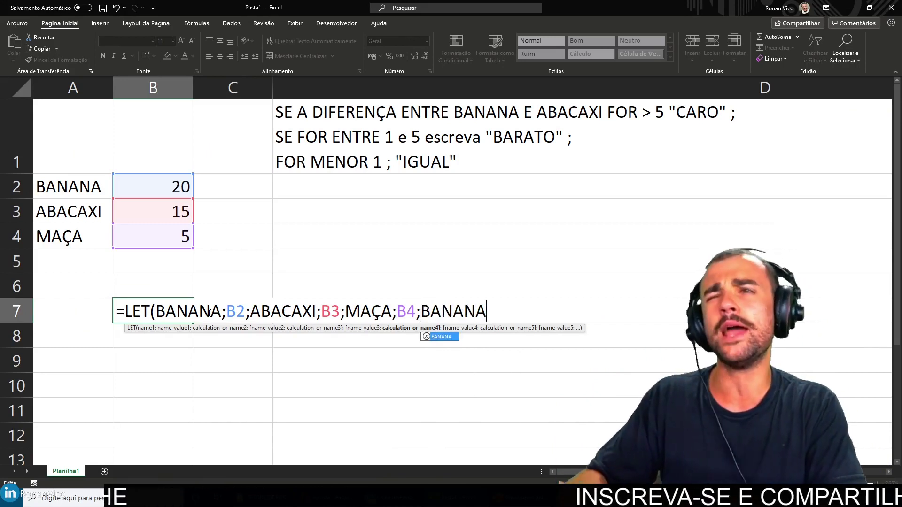
type("+2")
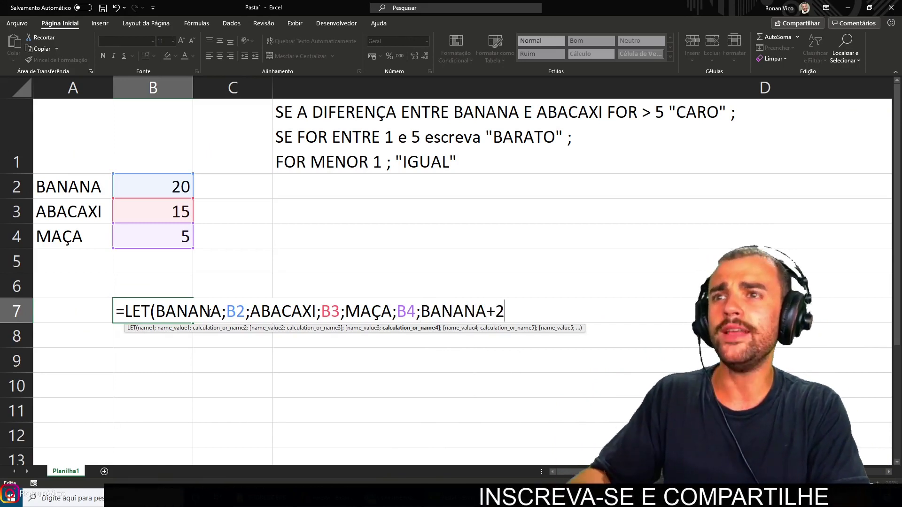
type("*ABACAXI")
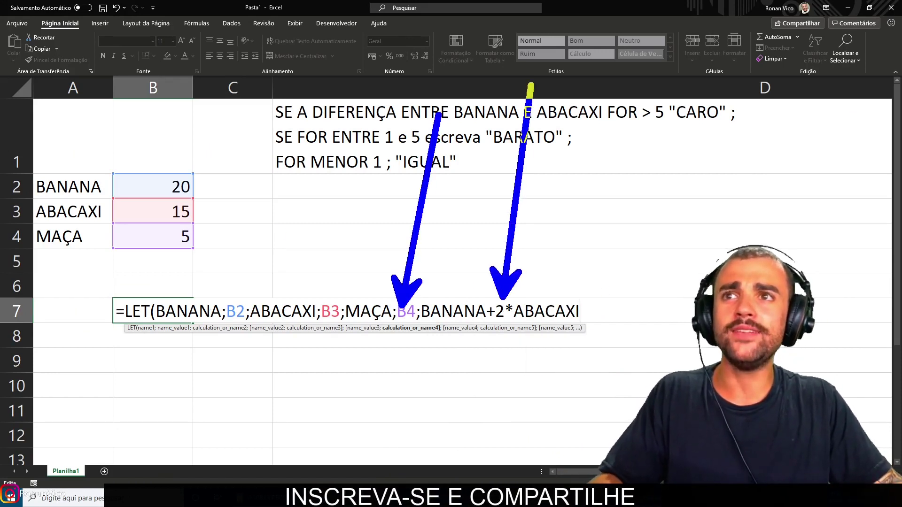
type("+3*MAÇAS")
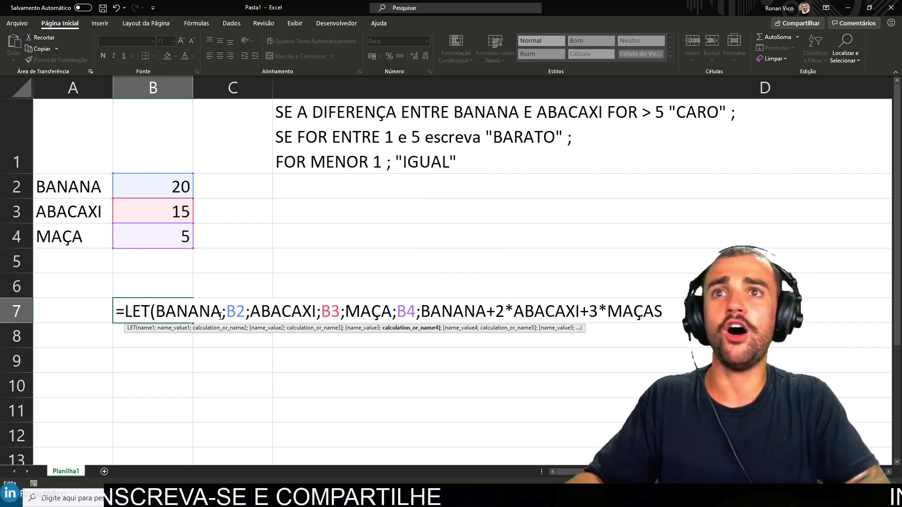
key("BackSpace")
type(")")
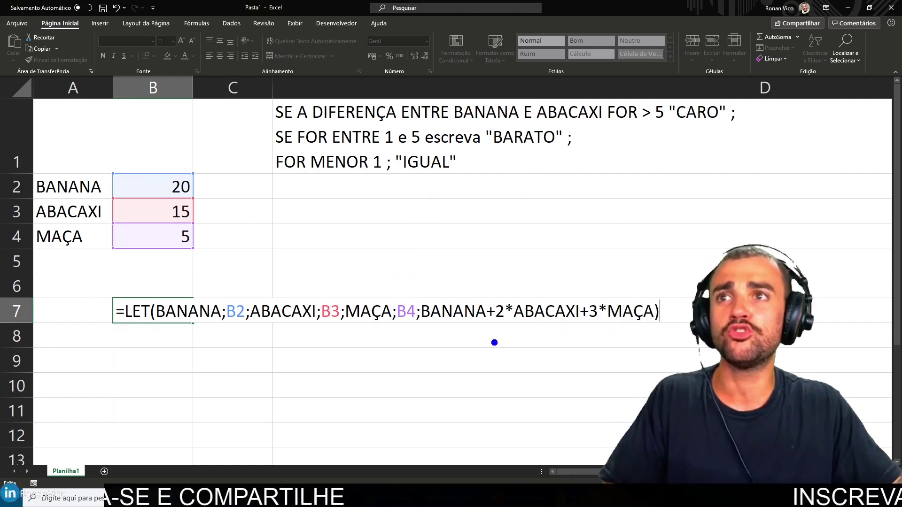
Step: Mark the multiplied terms and names with temporary arrows, then commit B7 showing 65
left_click_drag(552, 398, 545, 328)
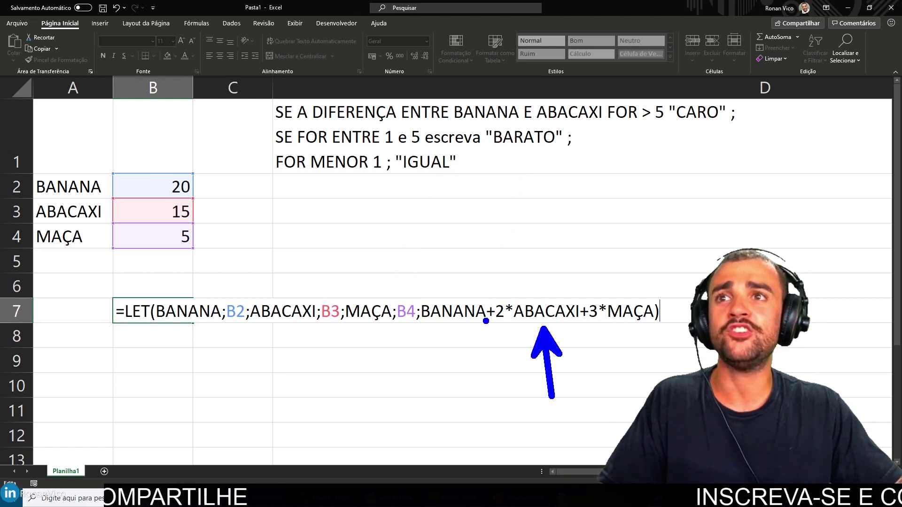
left_click_drag(490, 389, 484, 327)
left_click_drag(632, 371, 630, 332)
left_click_drag(599, 380, 595, 331)
key("e")
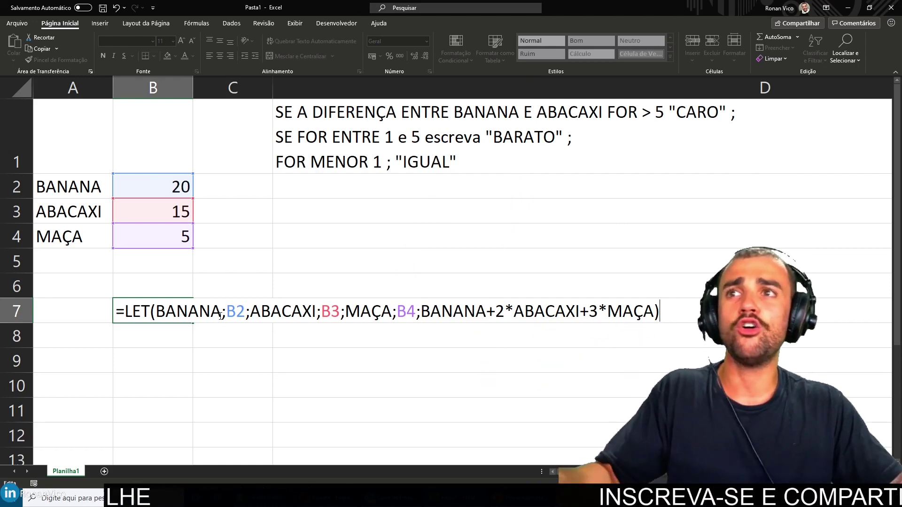
left_click_drag(455, 212, 455, 310)
left_click_drag(543, 187, 542, 289)
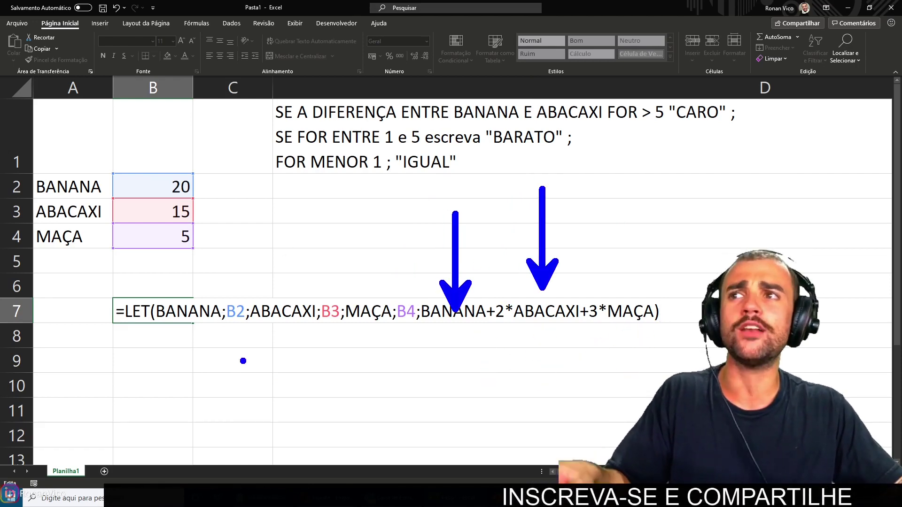
key("e")
key("Return")
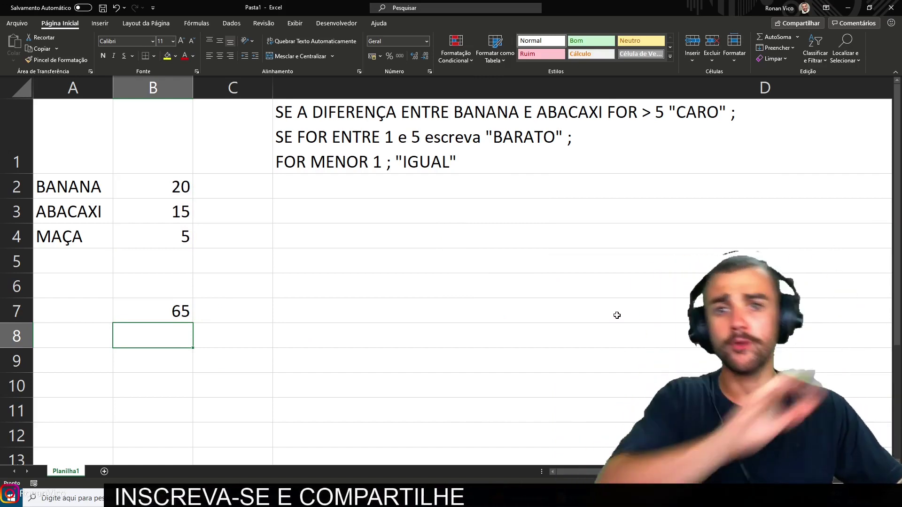
Step: Delete the LET formula from B7
key("Up")
key("Delete")
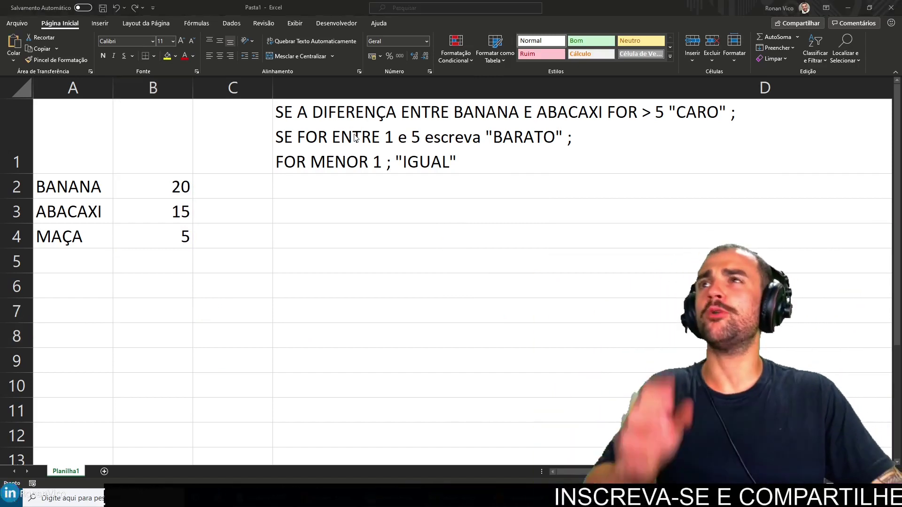
key("ctrl+Home")
Step: In D3, start =se((B2-B3)>5;"CARO"; picking B2 and B3 with arrow keys
left_click(336, 197)
left_click(336, 200)
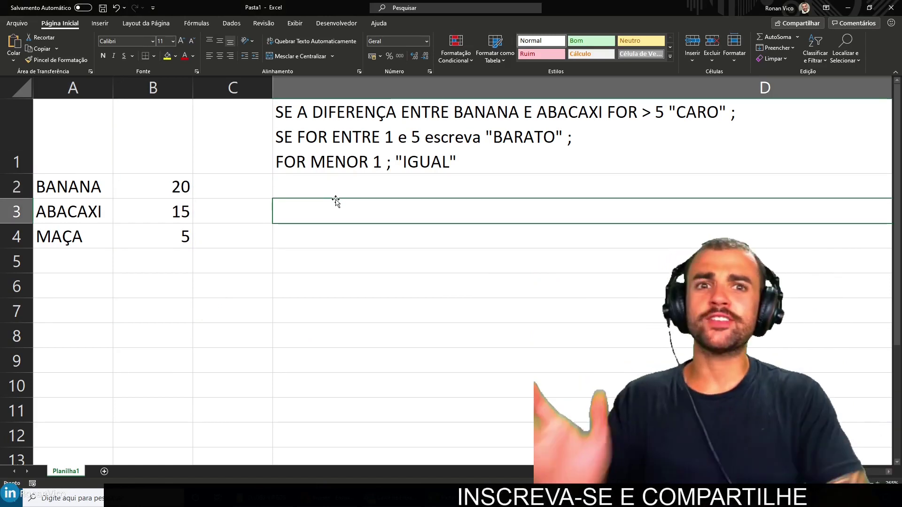
type("=ss")
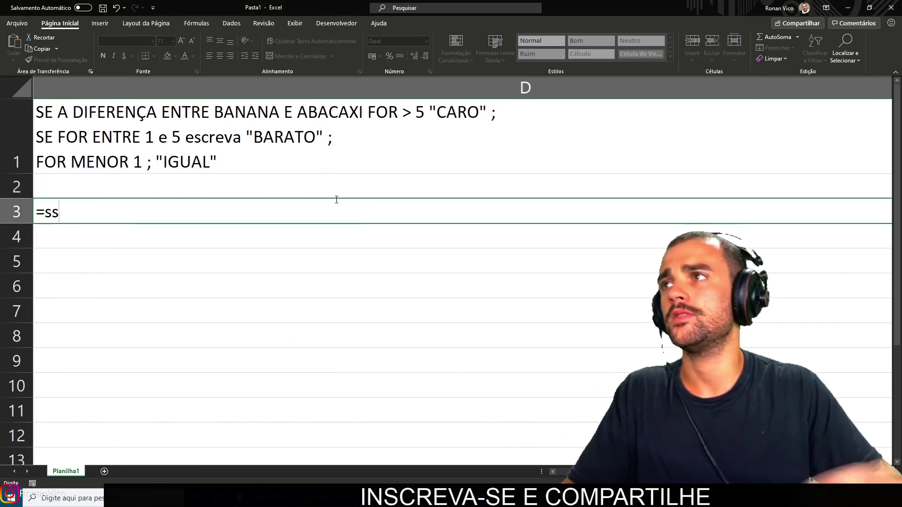
key("BackSpace")
key("BackSpace")
type("e(")
key("Left")
key("Left")
key("Left")
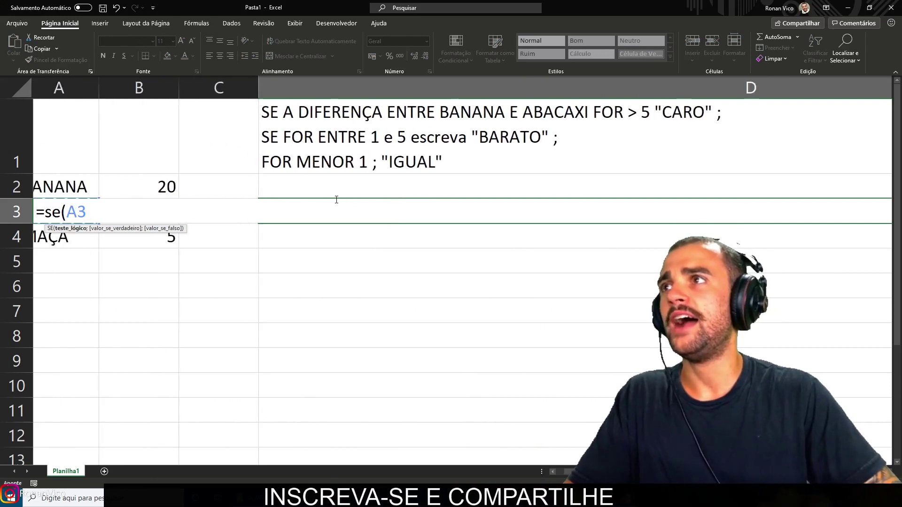
key("Up")
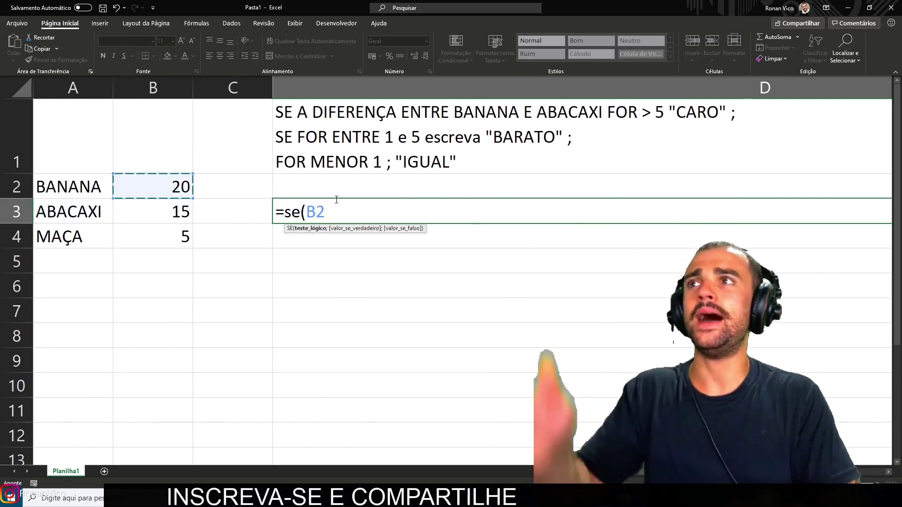
key("Left")
key("Left")
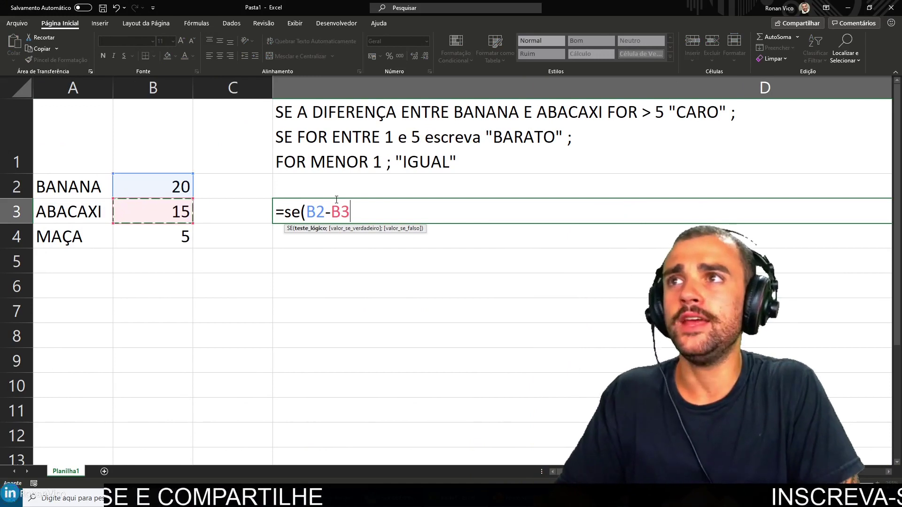
type(")>5;\"CARO")
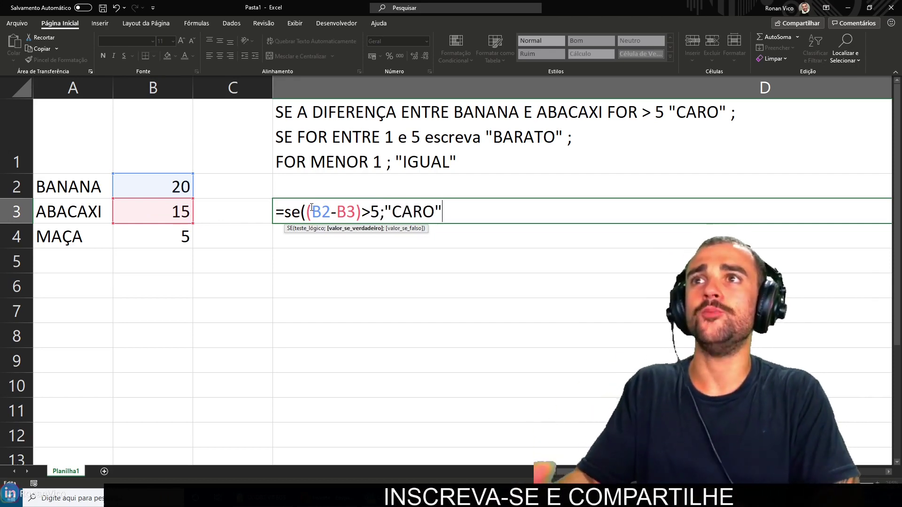
type(";")
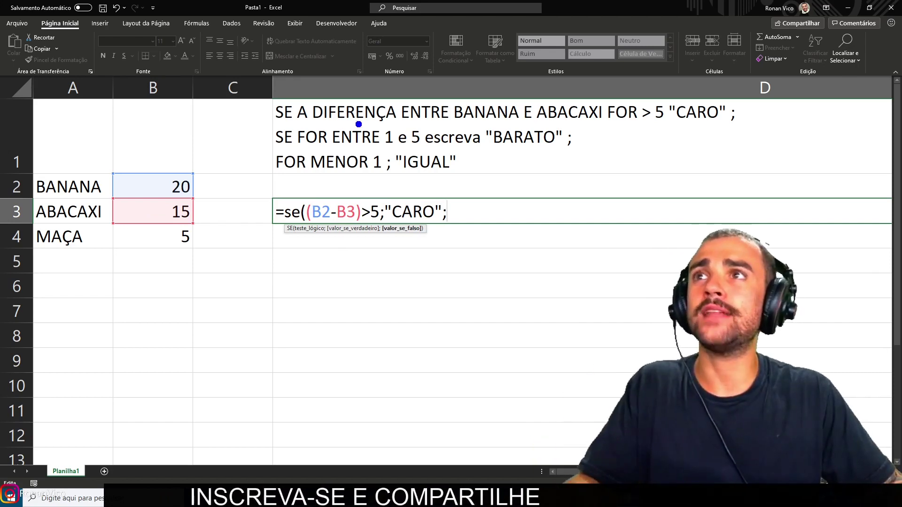
Step: Point temporary arrows at the D1 rule text, then erase them
left_click_drag(370, 144, 235, 188)
left_click_drag(436, 145, 547, 188)
key("Escape")
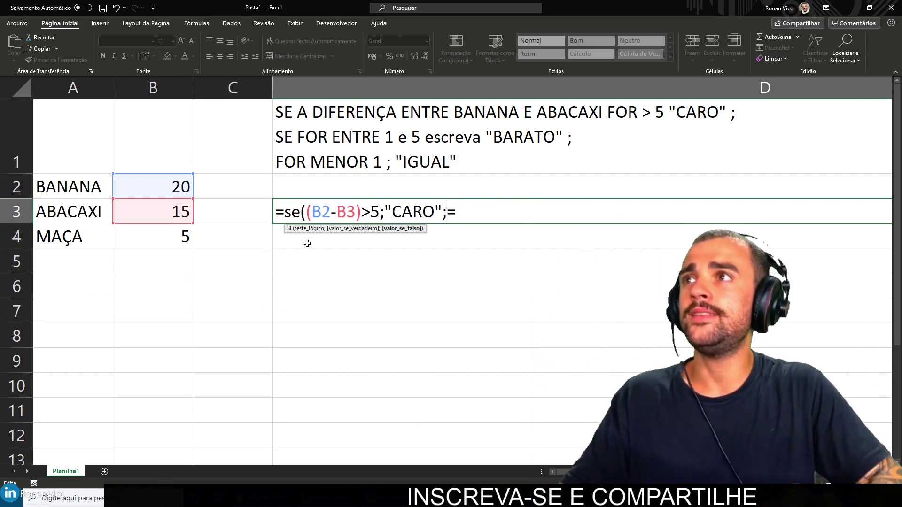
Step: Add the E(B2-B3>1;B2-B3<5) test wrapped in a nested se( to D3's formula
key("Up")
key("Left")
key("Left")
key("Left")
key("Right")
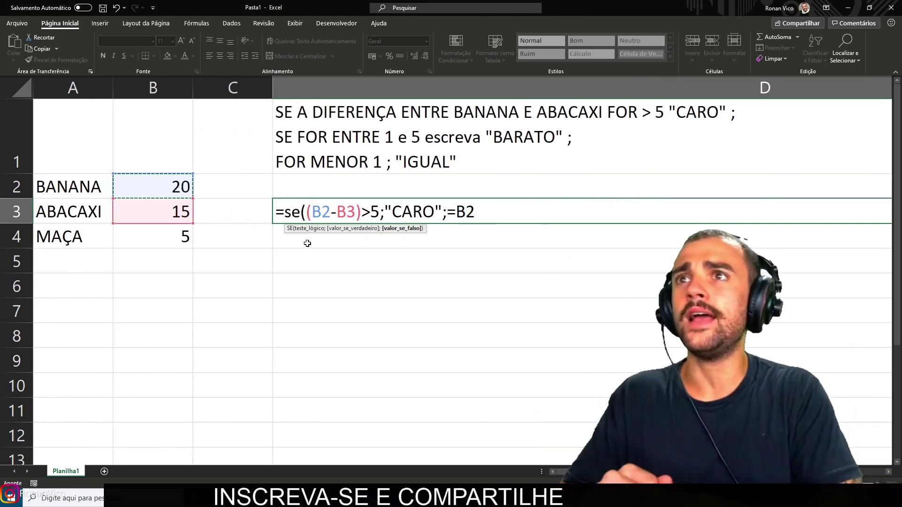
left_click(454, 212)
key("BackSpace")
key("End")
left_click(154, 204)
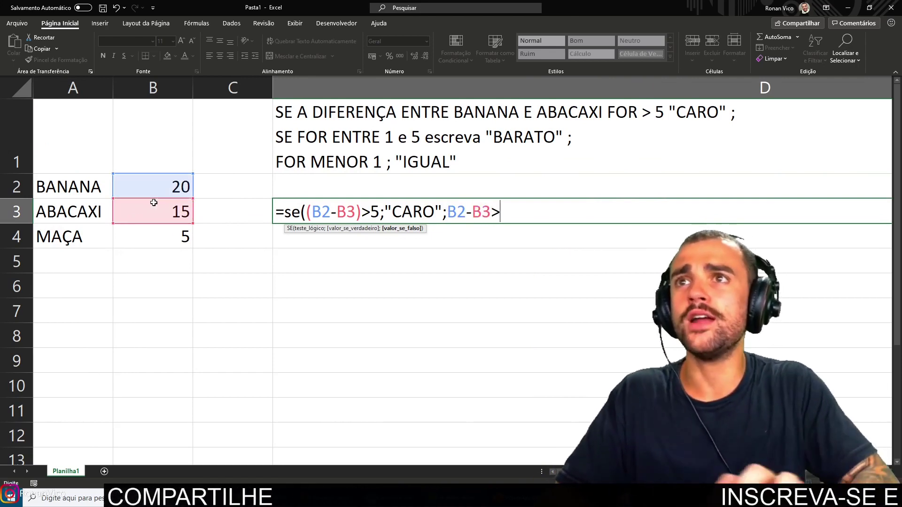
type("e(B2")
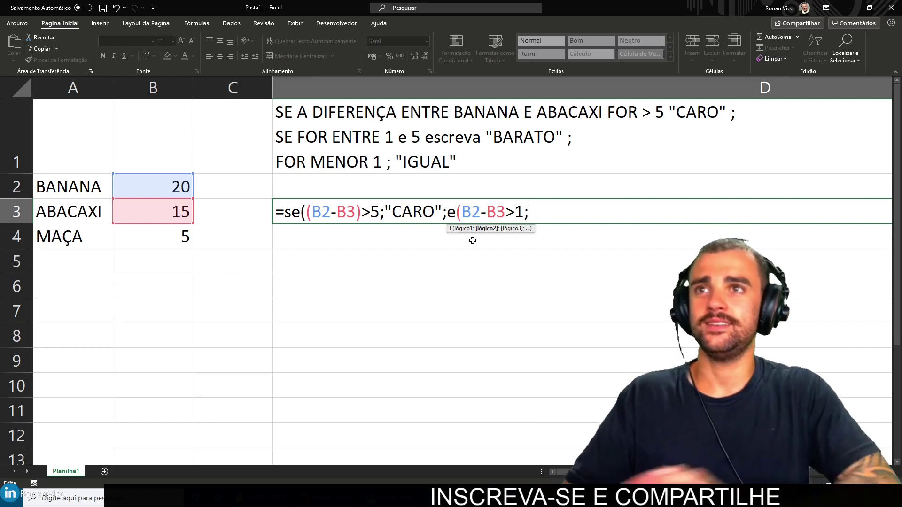
type("-")
left_click(180, 208)
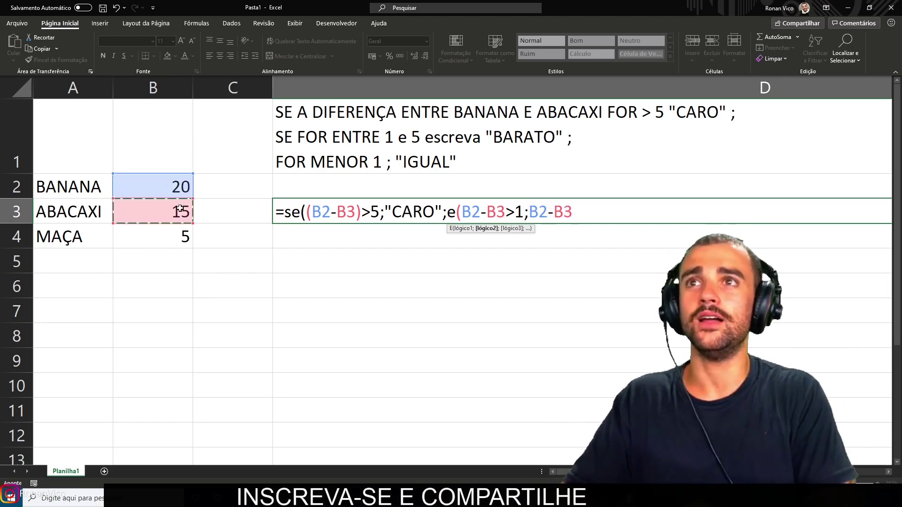
type("5);")
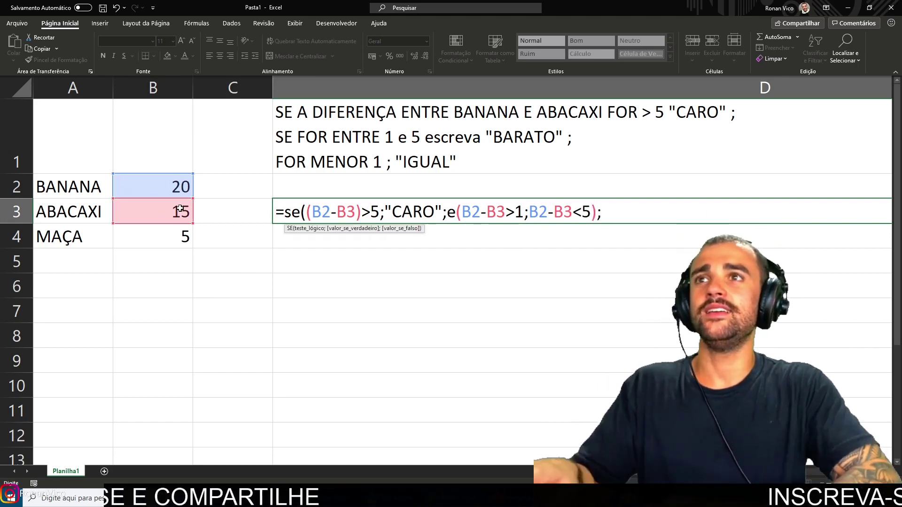
key("BackSpace")
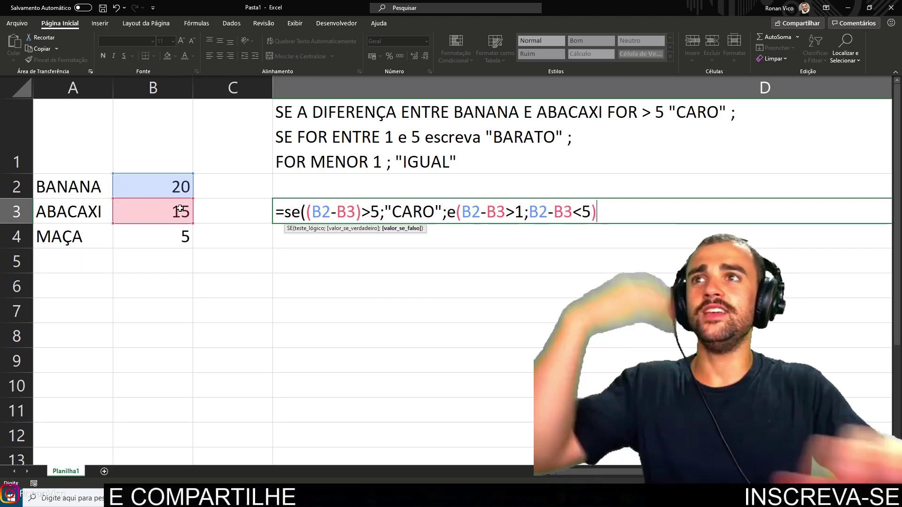
type("se")
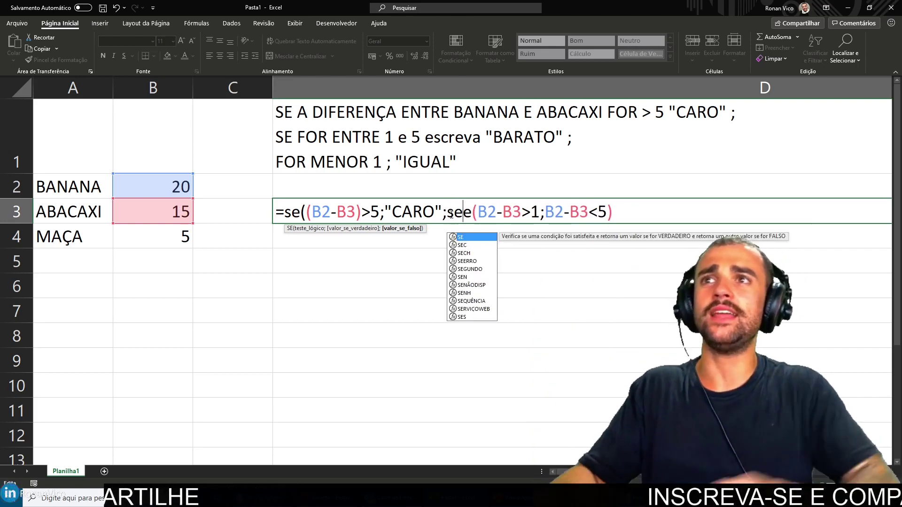
type("(")
type(")")
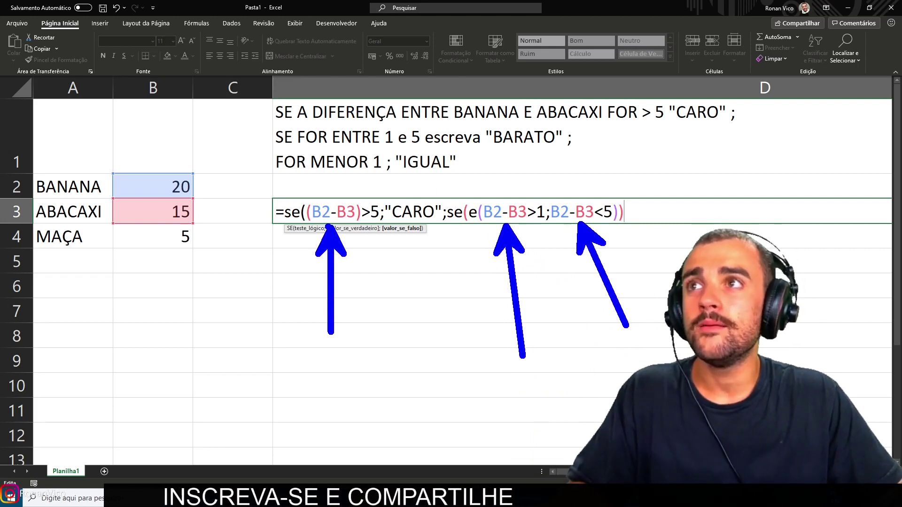
left_click_drag(331, 228, 330, 365)
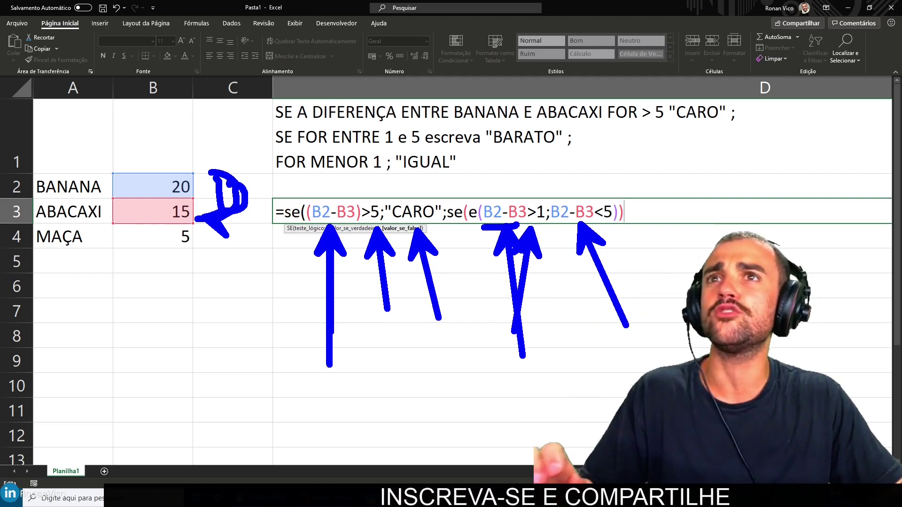
key("Escape")
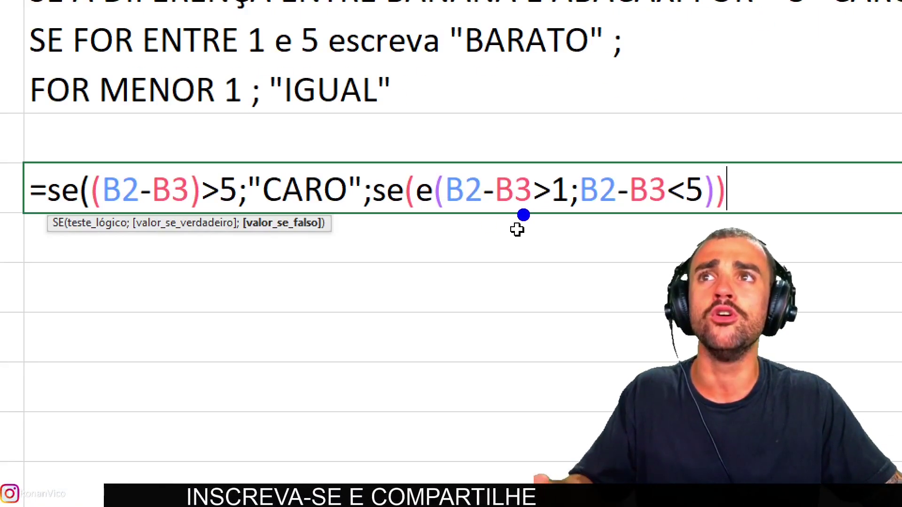
left_click_drag(489, 221, 520, 335)
left_click_drag(624, 224, 621, 381)
key("Escape")
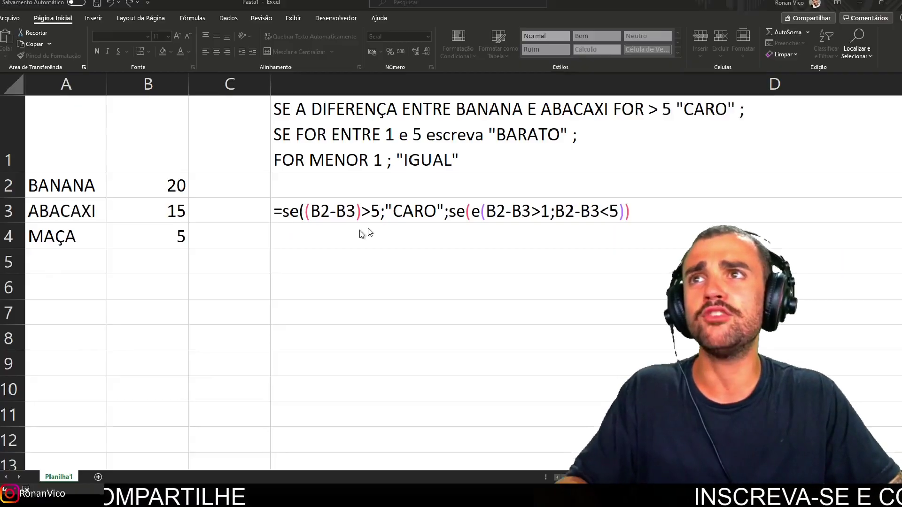
Step: Add the "BARATO" and "IGUAL" branches to D3 and accept Excel's formula correction
double_click(664, 211)
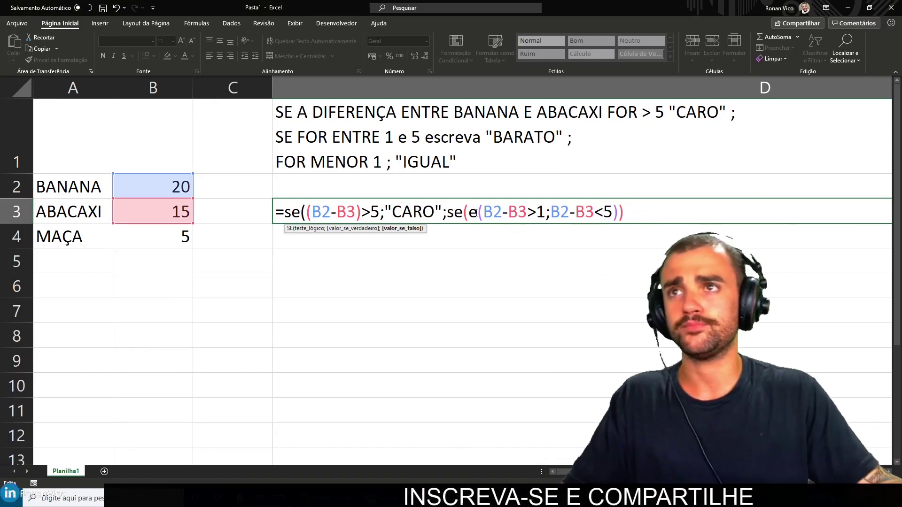
left_click(622, 211)
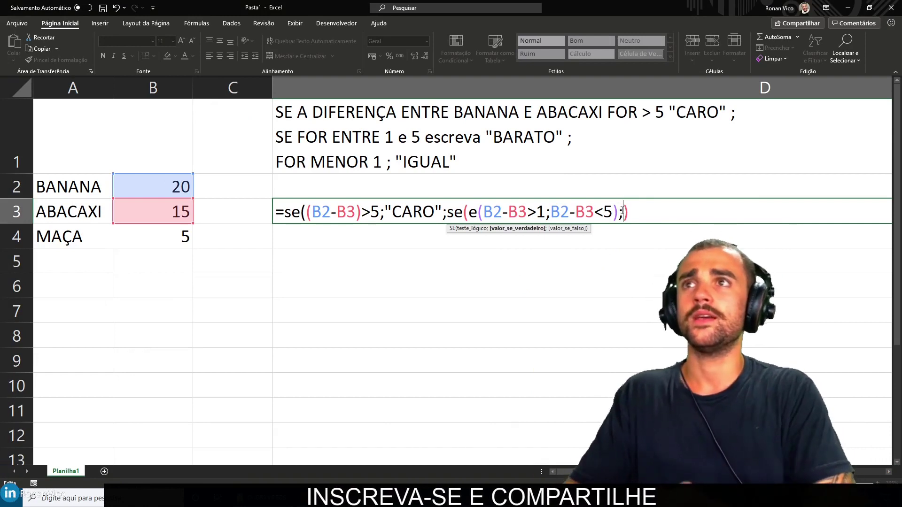
type("\"BARATO")
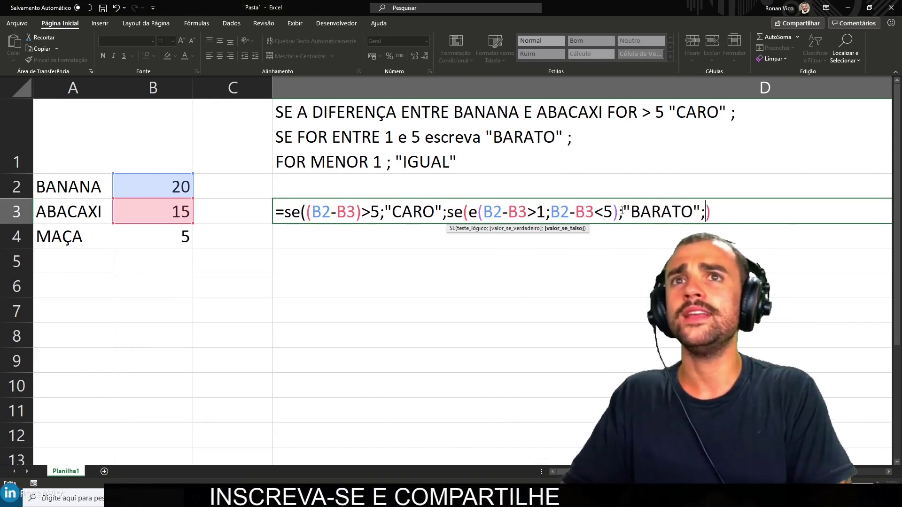
type("IGUAL\"")
key("Return")
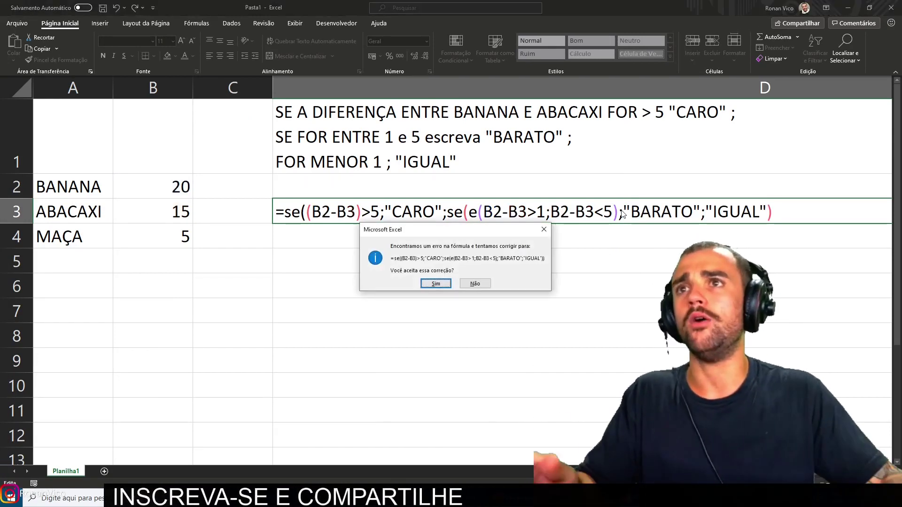
key("Return")
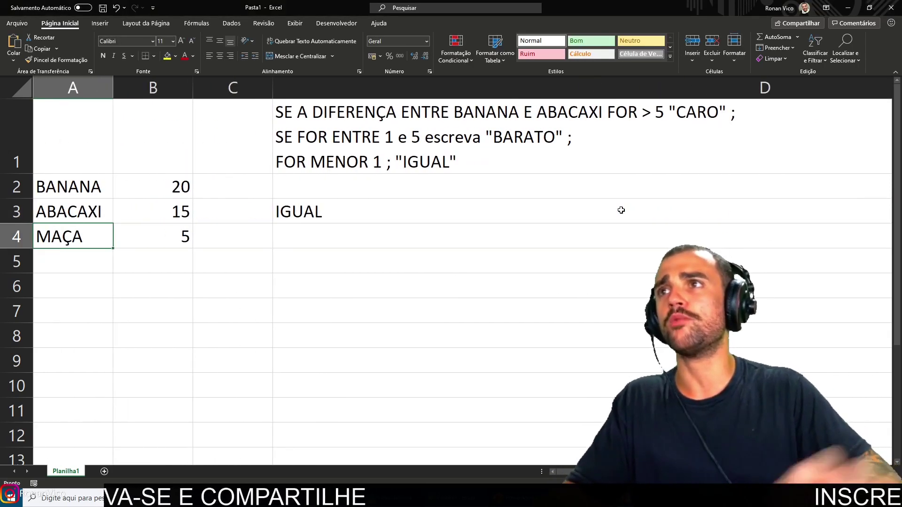
Step: Look over D3's formula and leave it unchanged
right_click(621, 210)
double_click(387, 221)
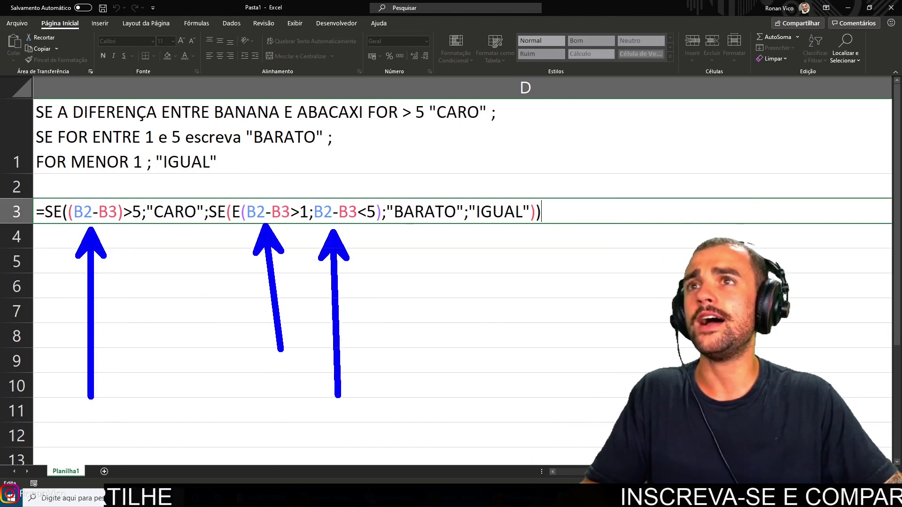
key("Escape")
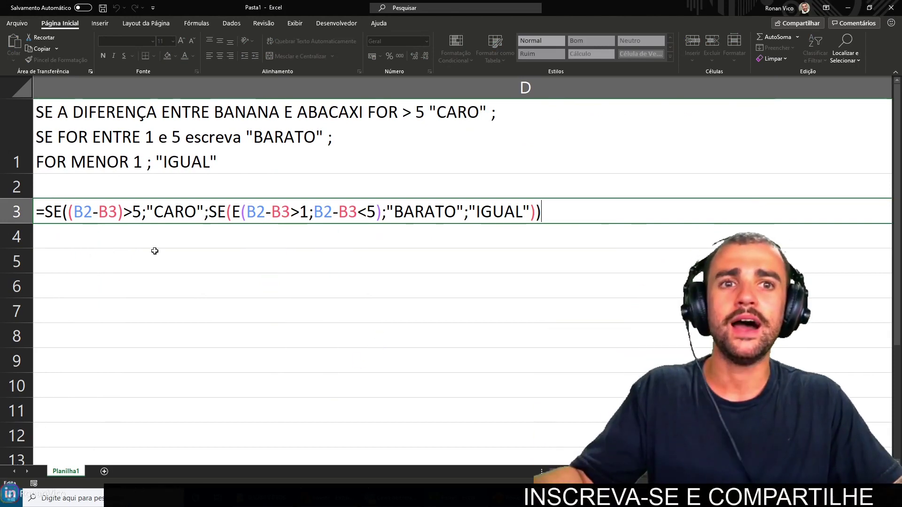
key("Escape")
key("Left")
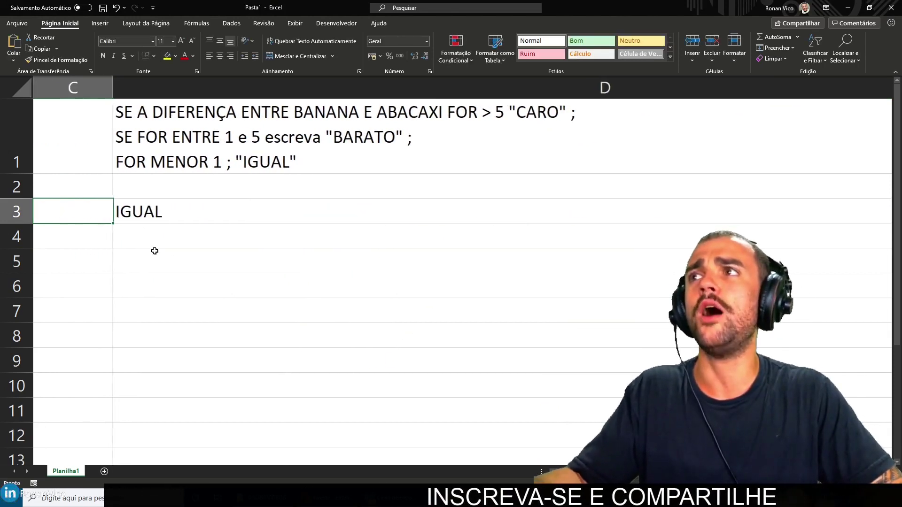
key("Left")
key("Left")
key("Right")
key("Right")
key("Right")
key("Down")
key("Left")
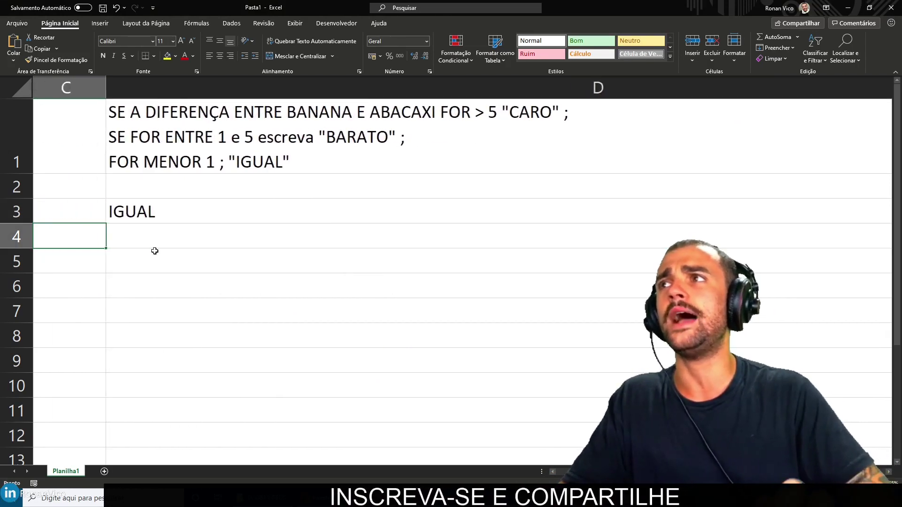
key("Left")
key("Left")
Step: Enter =FÓRMULATEXTO(D3) in D4 to display D3's formula beneath its result
left_click(275, 217)
left_click(312, 231)
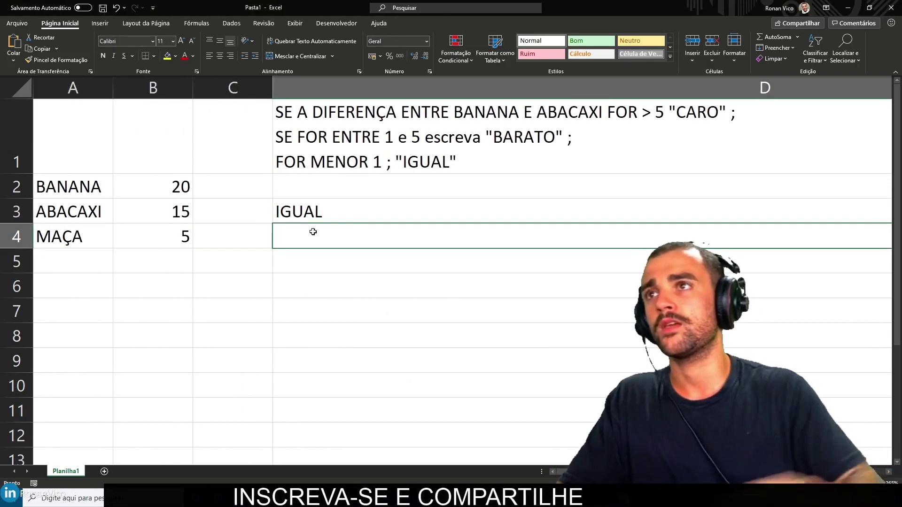
type("=fó")
key("Tab")
type("d3")
key("Return")
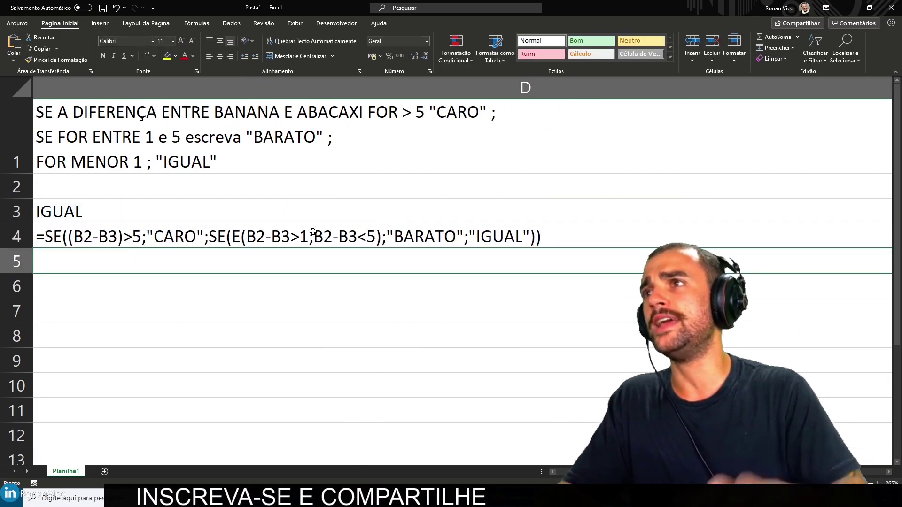
key("Left")
key("Left")
key("Left")
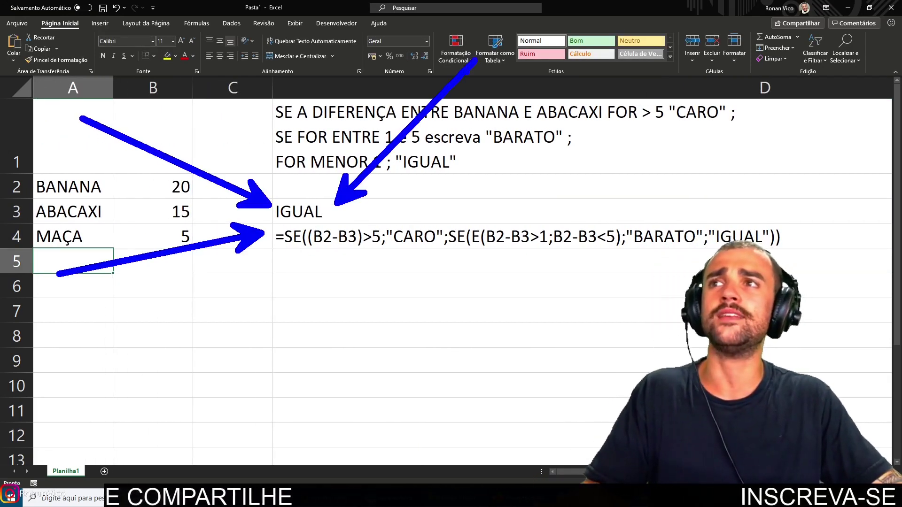
left_click(302, 264)
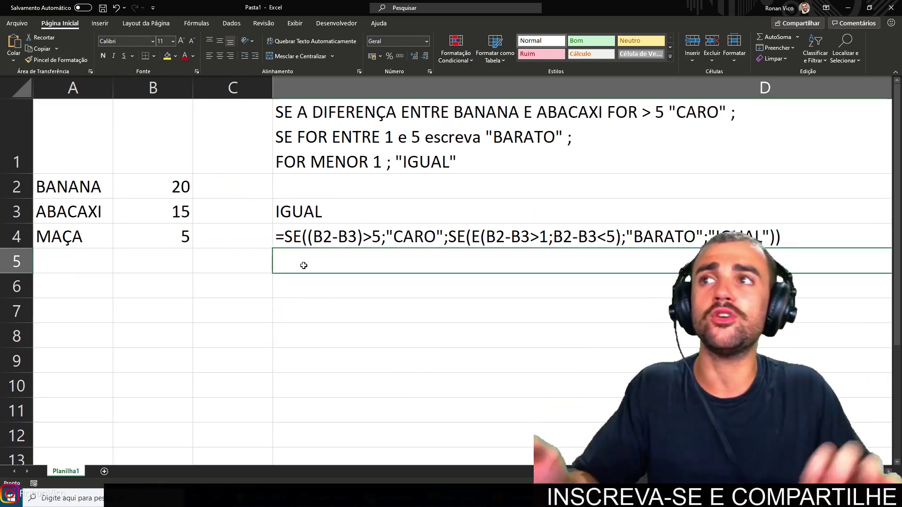
key("Return")
key("Left")
key("Left")
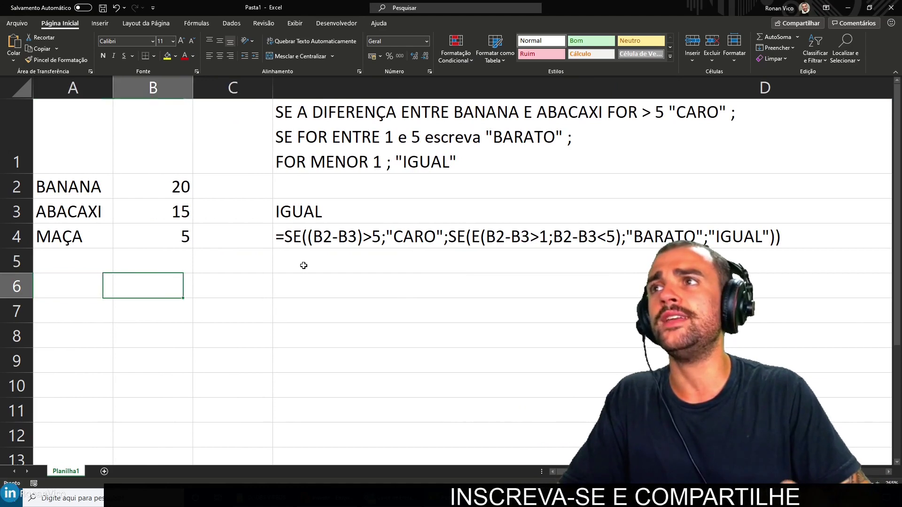
Step: In C6, start =LET naming DIFERENCA as B2-B3, with an SE testing DIFERENCA>5
key("Right")
type("=LET")
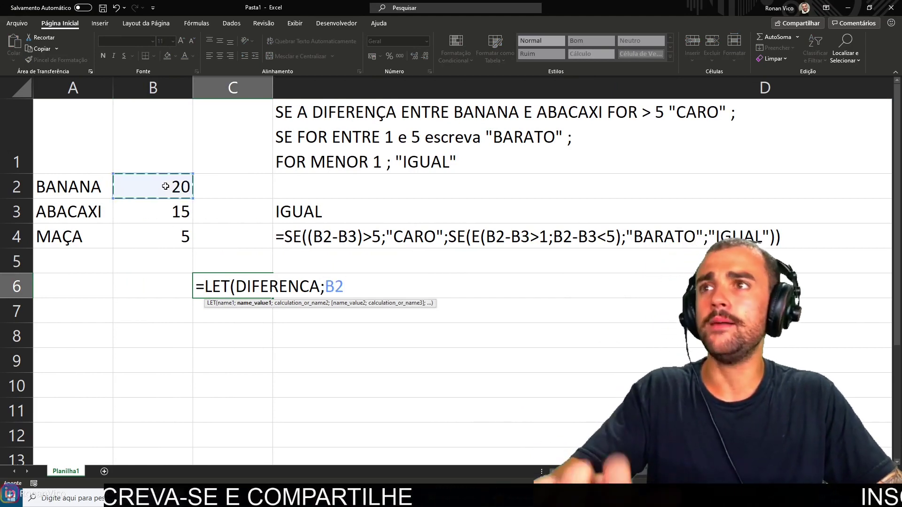
type(";")
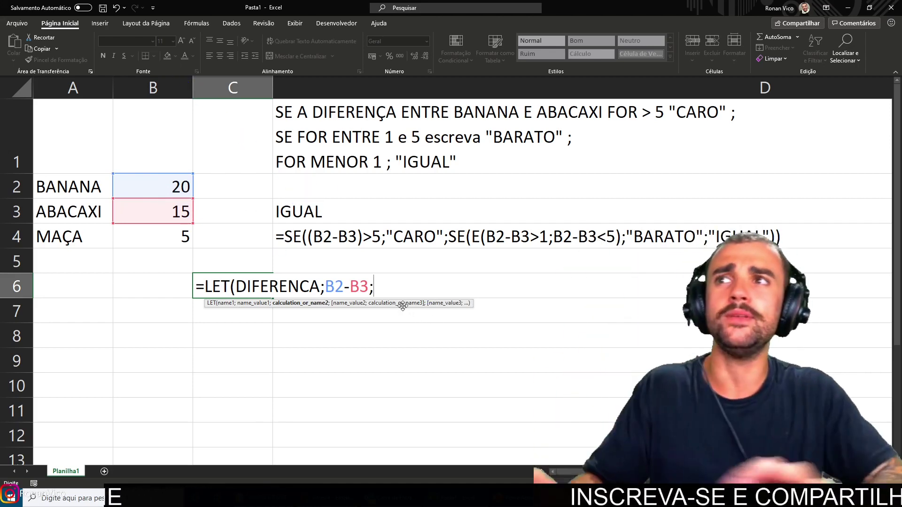
type("SE(DIFERE")
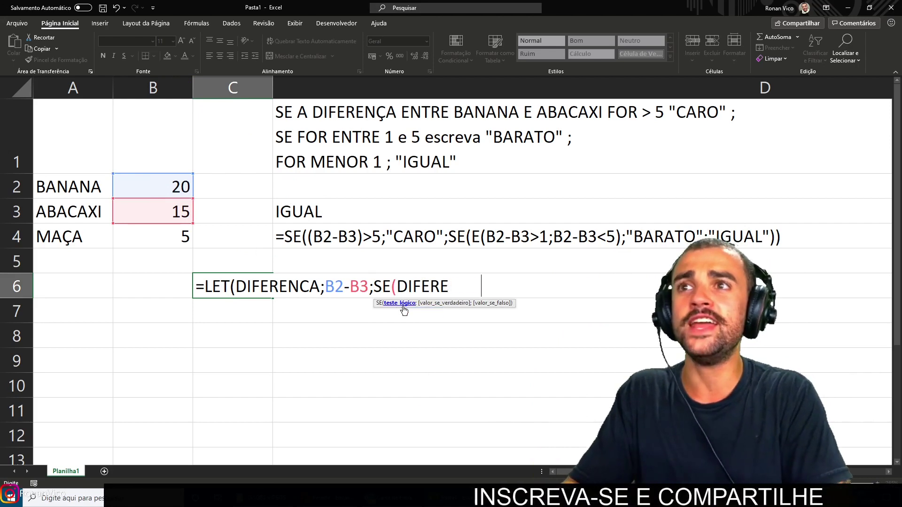
type("NCA>5;\"CARO")
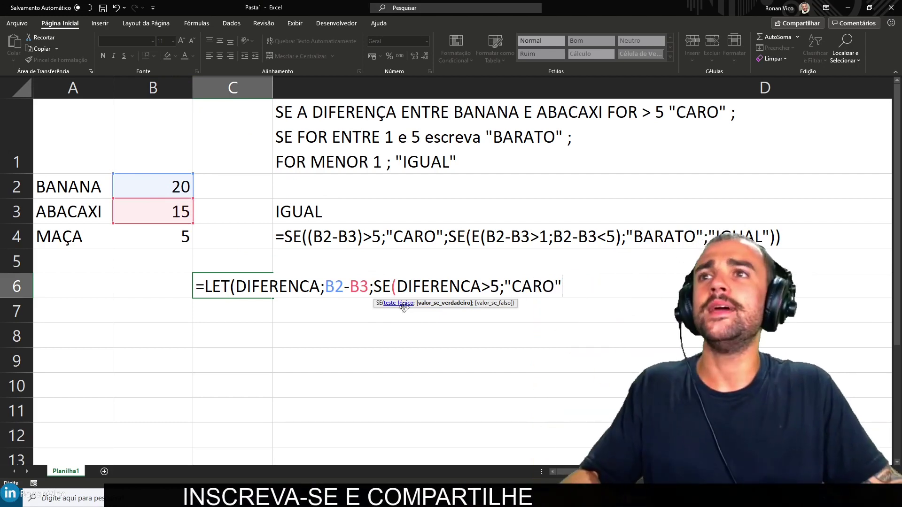
Step: Draw arrows comparing the row 4 nested formula with the new LET formula, then clear them
left_click_drag(344, 219, 363, 115)
left_click_drag(517, 221, 534, 156)
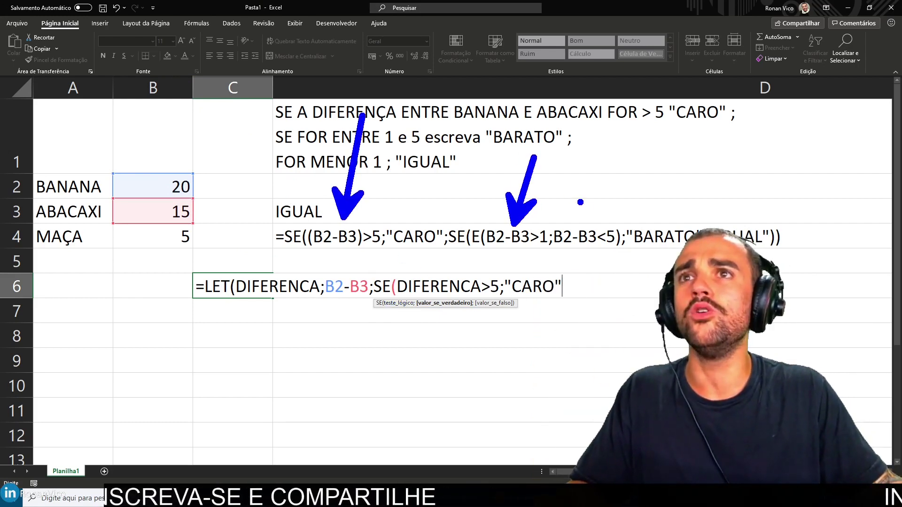
left_click_drag(585, 221, 555, 94)
mouse_move(270, 303)
left_mouse_down()
mouse_move(246, 382)
mouse_move(213, 438)
left_mouse_up()
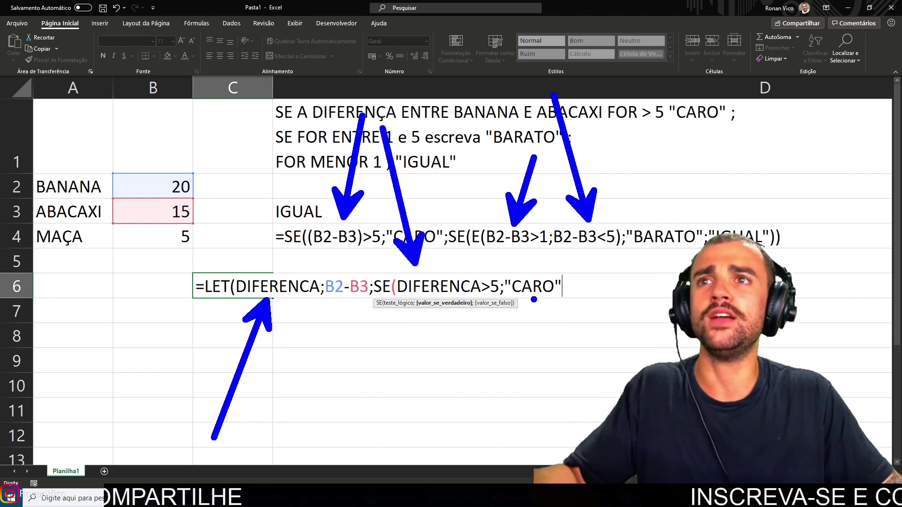
key("Escape")
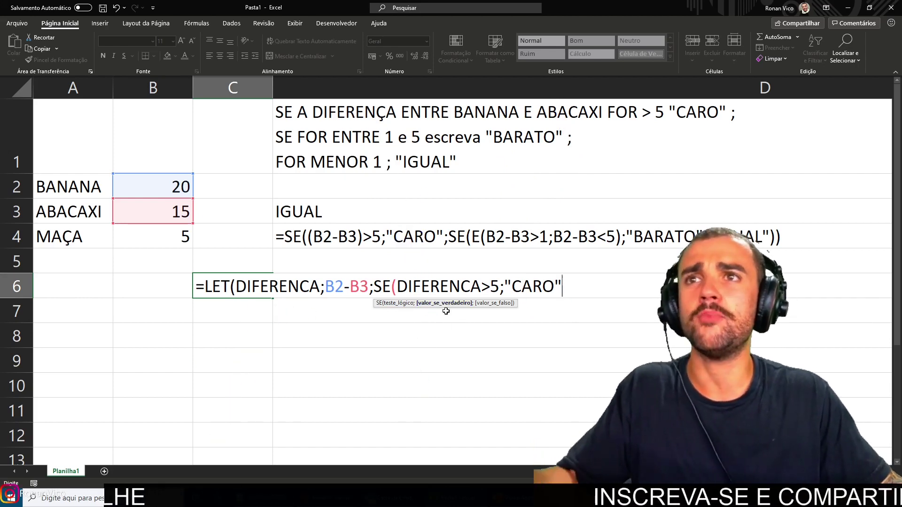
Step: Add the "CARO" result and separator, and mark the false-value argument with an arrow
type(";")
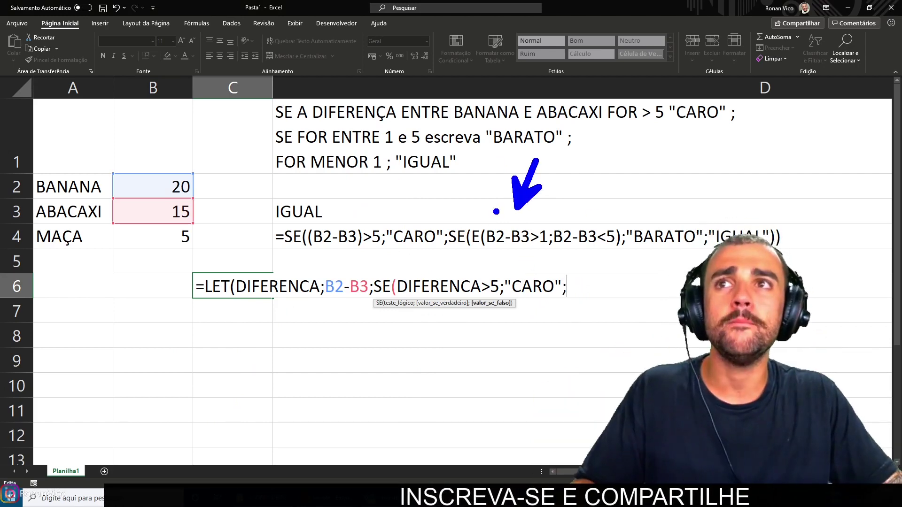
mouse_move(394, 436)
left_mouse_down()
mouse_move(440, 312)
mouse_move(445, 338)
left_mouse_up()
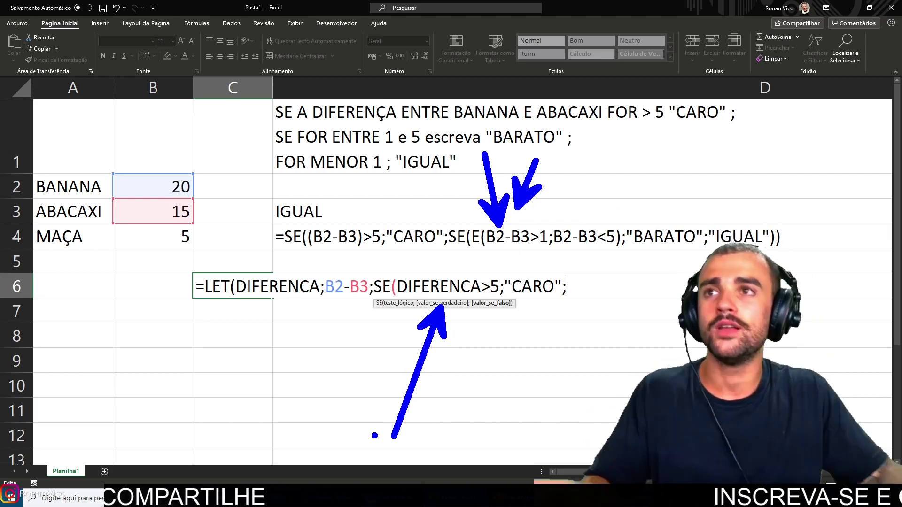
key("Escape")
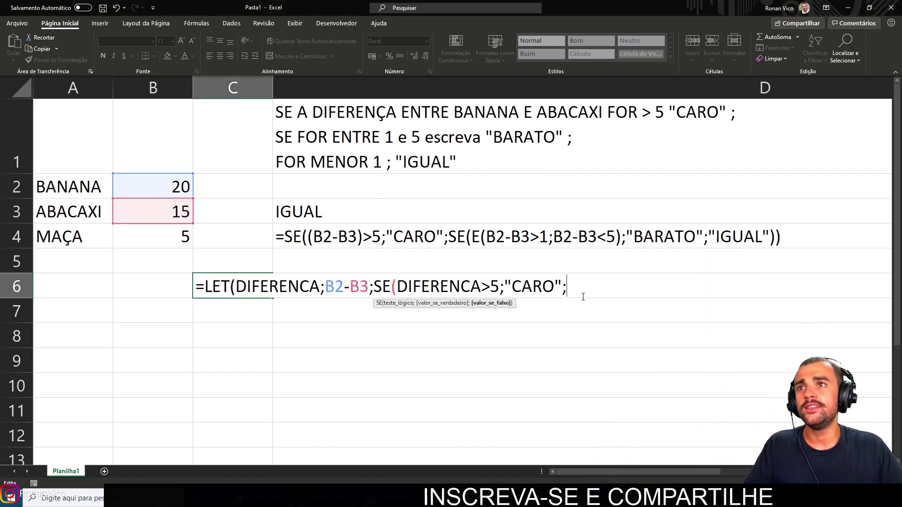
Step: Finish the LET formula with SE(E(DIFERENCA>1;DIFERENCA<5);"BARATO";"IGUAL") and commit it
scroll(634, 376, "down", 1)
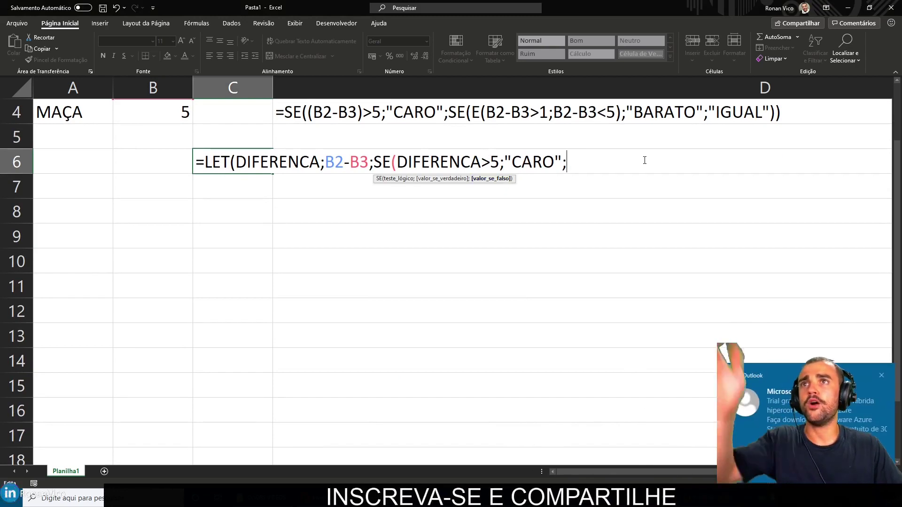
left_click(881, 376)
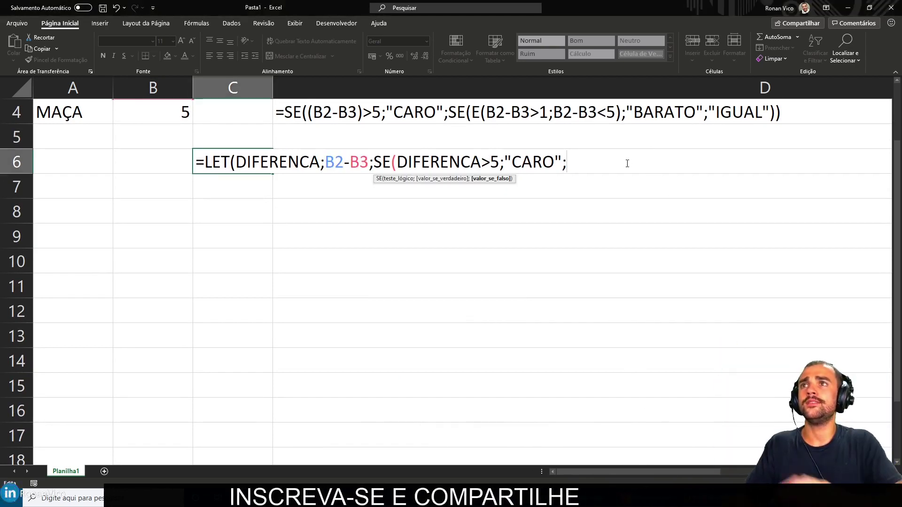
type("E(")
scroll(553, 238, "up", 1)
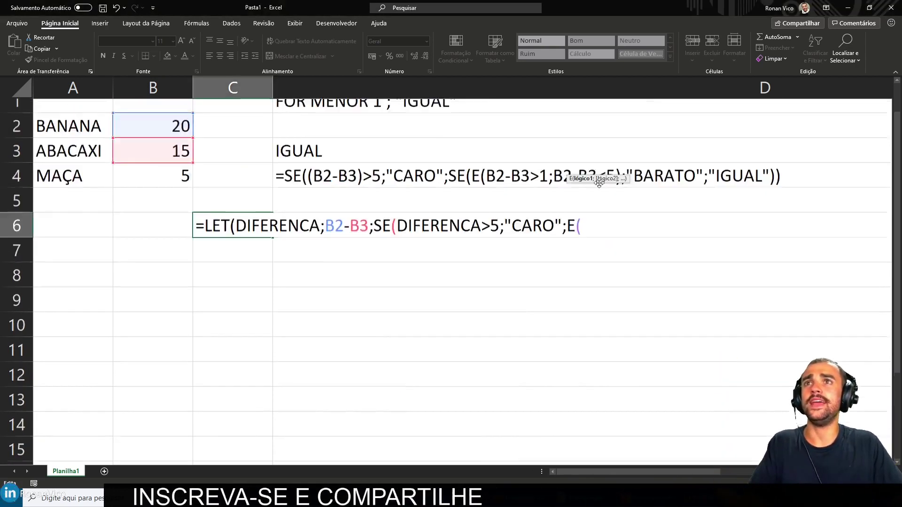
key("Left")
key("Left")
type("se(")
key("Right")
key("Right")
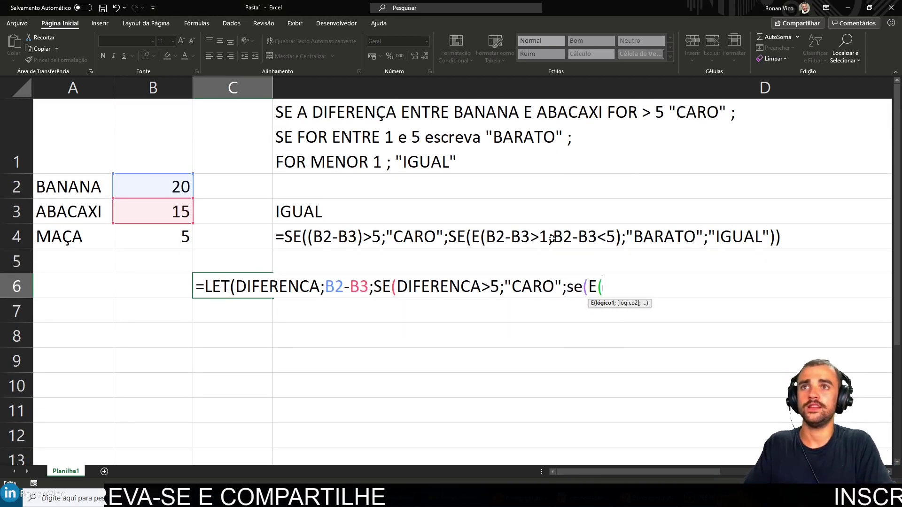
type("DIFERENCA>1;DIFERENCA<")
type("5);\"BAR")
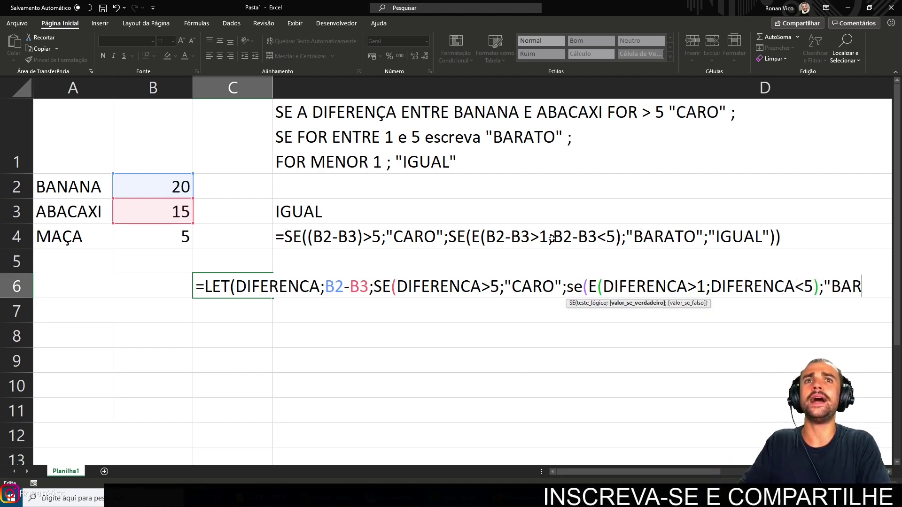
type("ATO\";\"IGU")
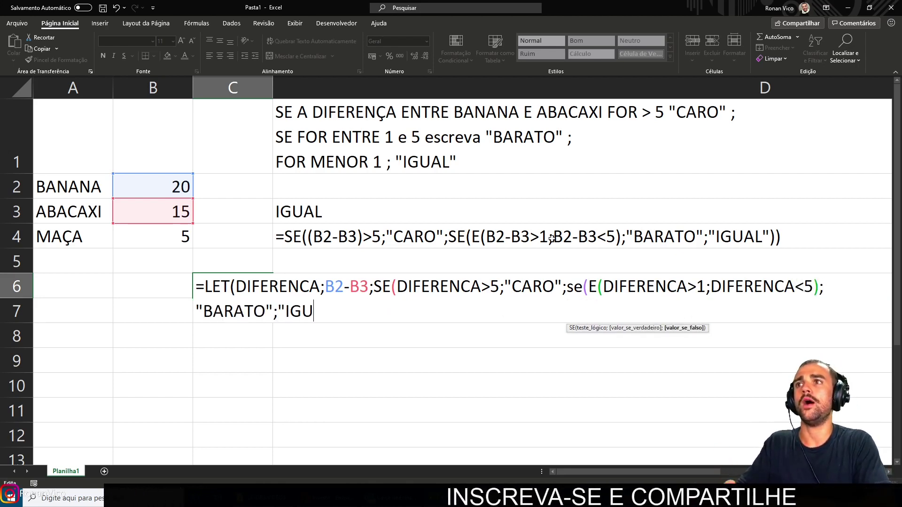
type(")")
key("Return")
key("Return")
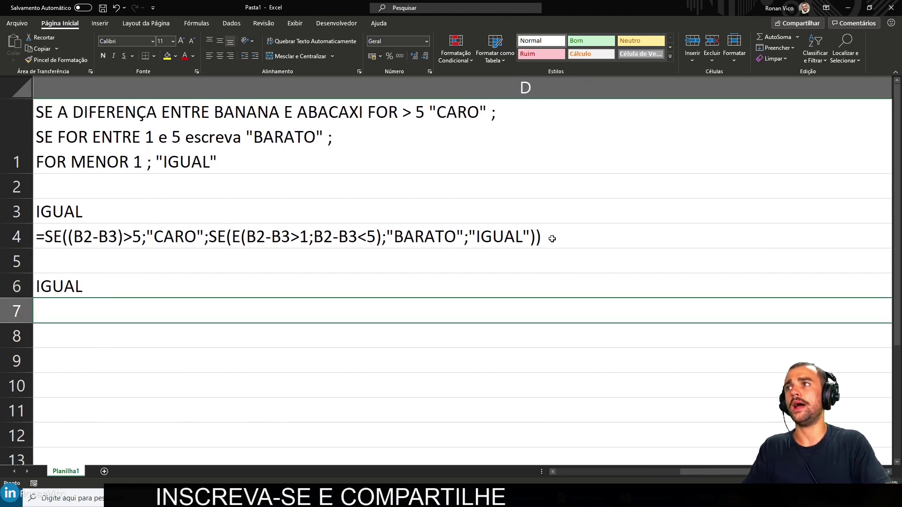
Step: Review the completed LET formula returning IGUAL in D6, then move to D7
key("Delete")
key("Down")
key("Left")
key("Left")
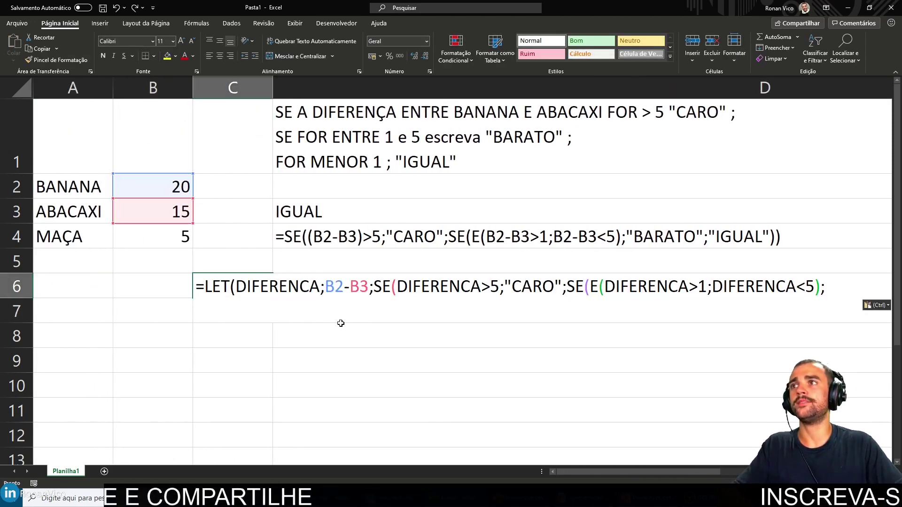
key("Escape")
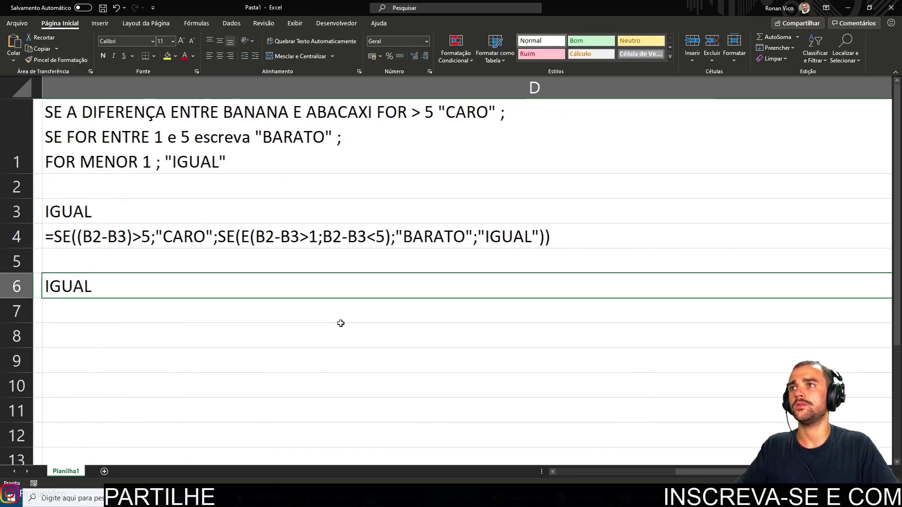
key("F1")
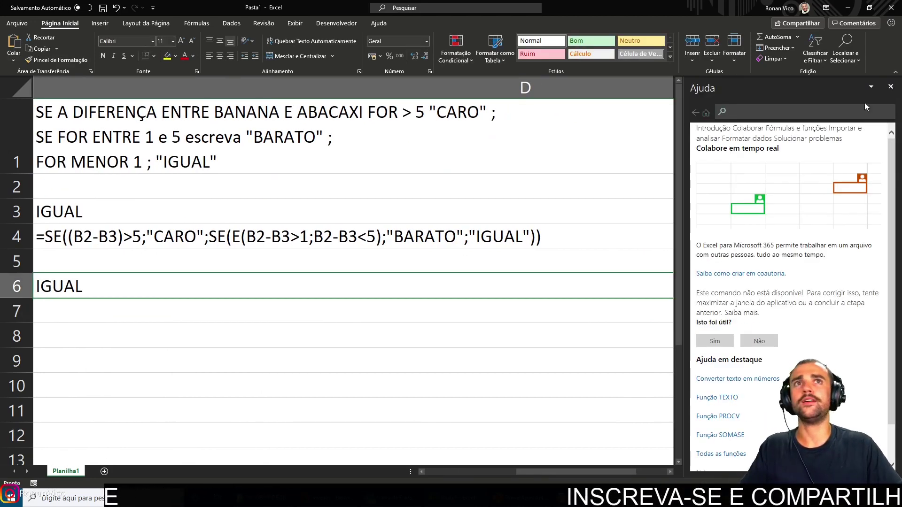
left_click(890, 85)
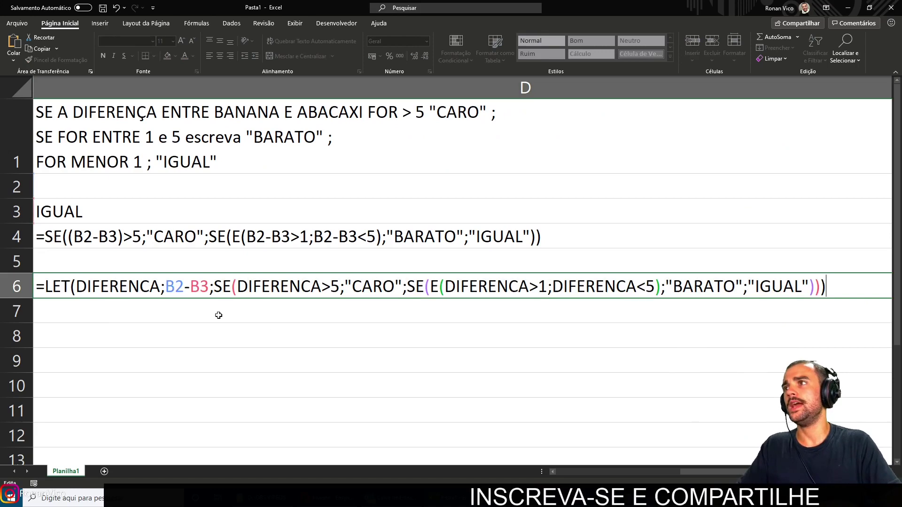
key("Return")
Step: Enter =FÓRMULATEXTO referencing D6 in D7 to display the LET formula text
type("=fór")
key("Tab")
key("Up")
key("Return")
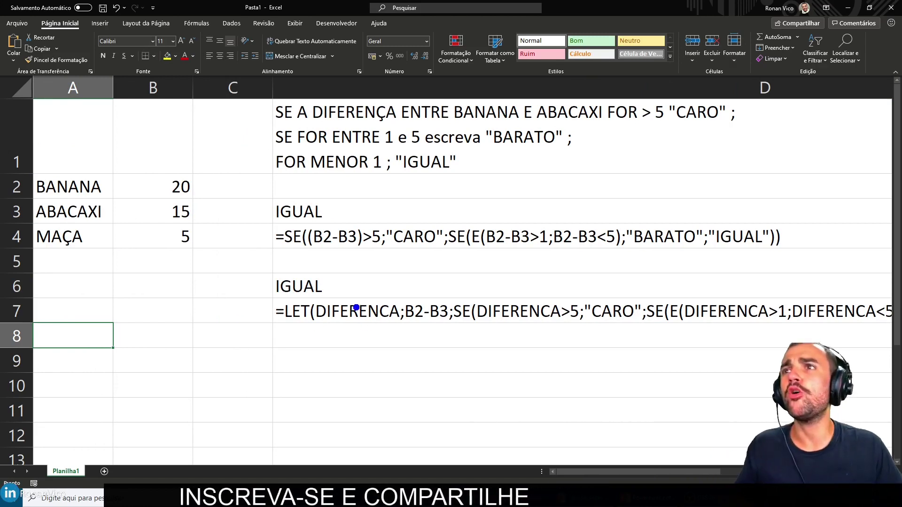
left_click_drag(255, 301, 155, 243)
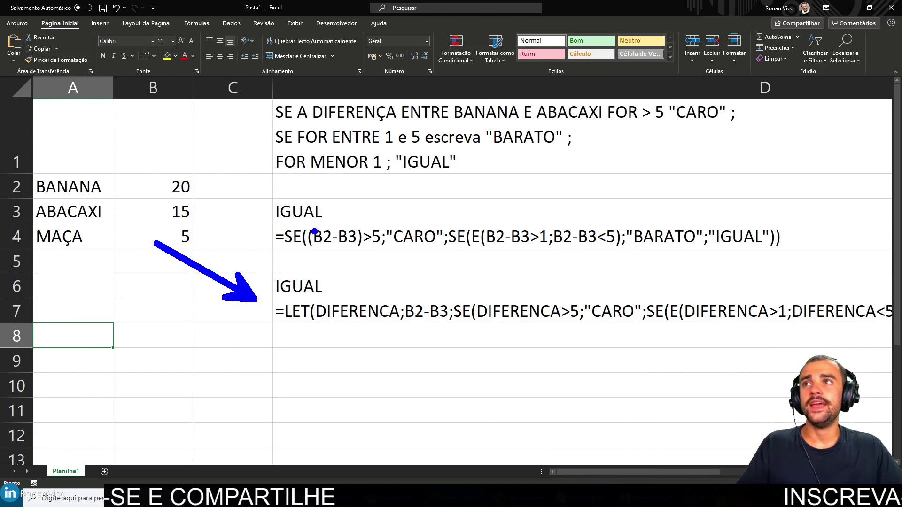
key("super+space")
key("super+space")
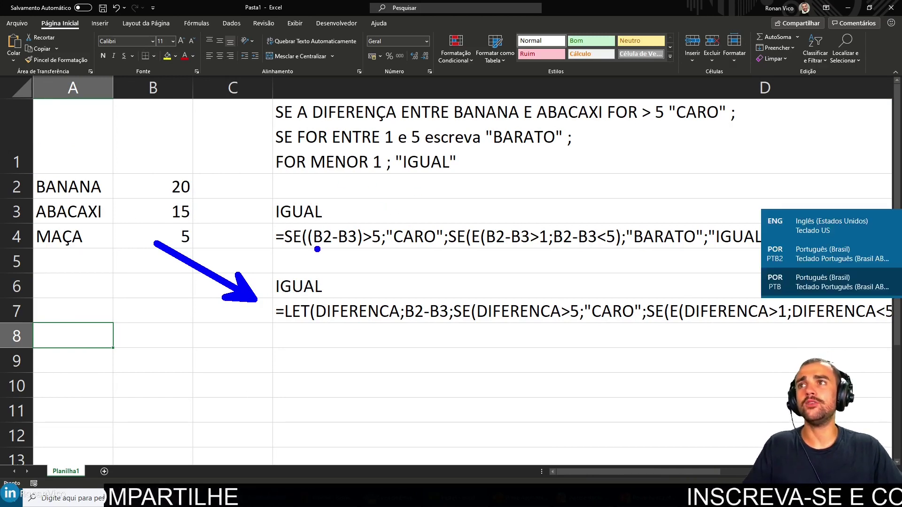
left_click_drag(360, 244, 370, 253)
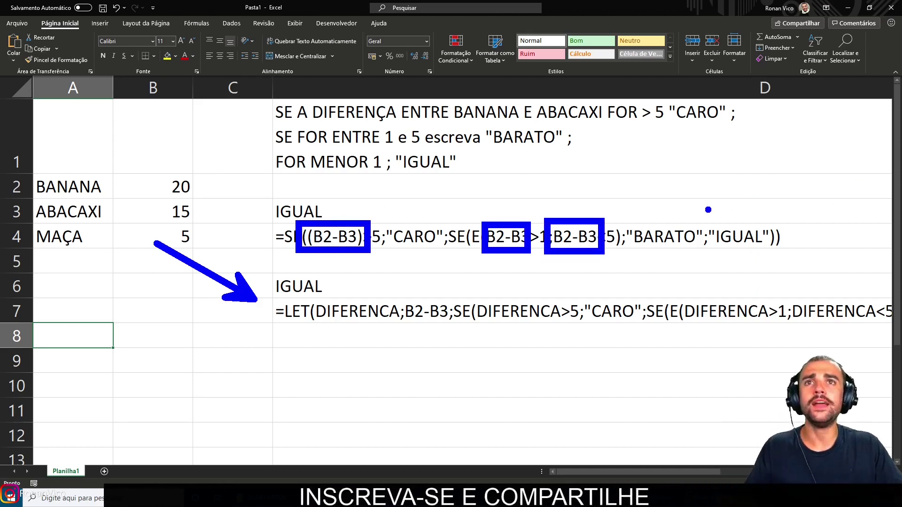
left_click_drag(721, 216, 829, 277)
key("Escape")
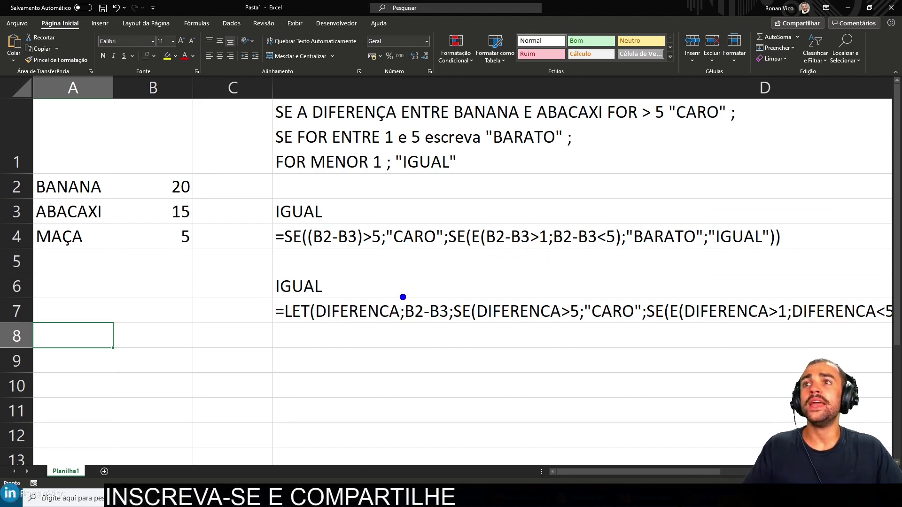
left_click_drag(403, 297, 453, 332)
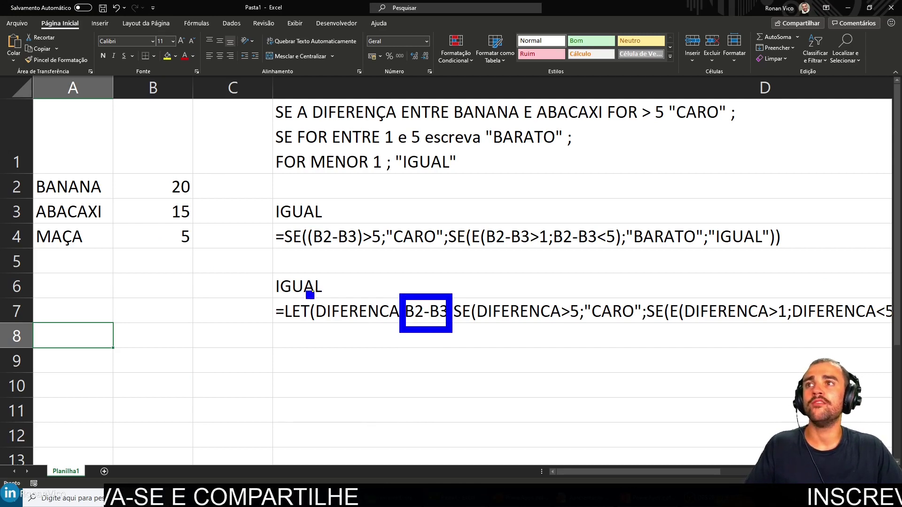
left_click_drag(308, 293, 401, 331)
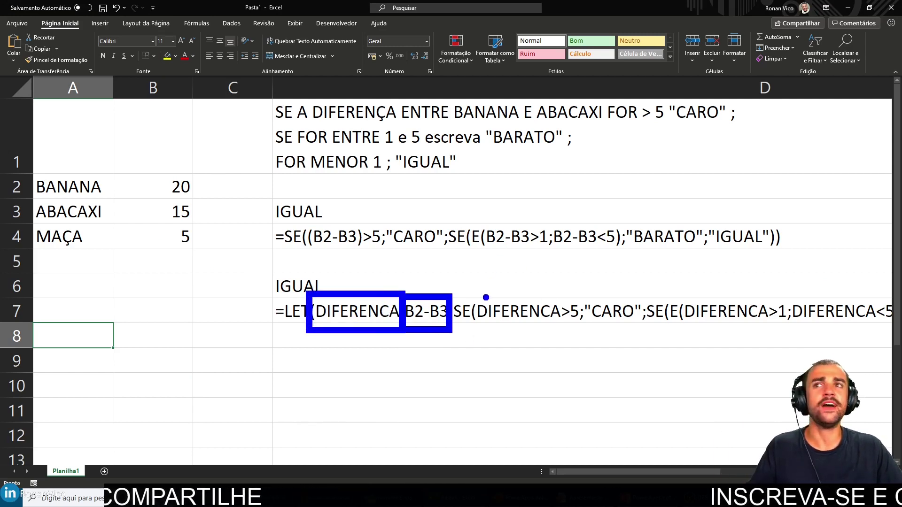
left_click_drag(497, 292, 463, 108)
left_click_drag(703, 305, 618, 157)
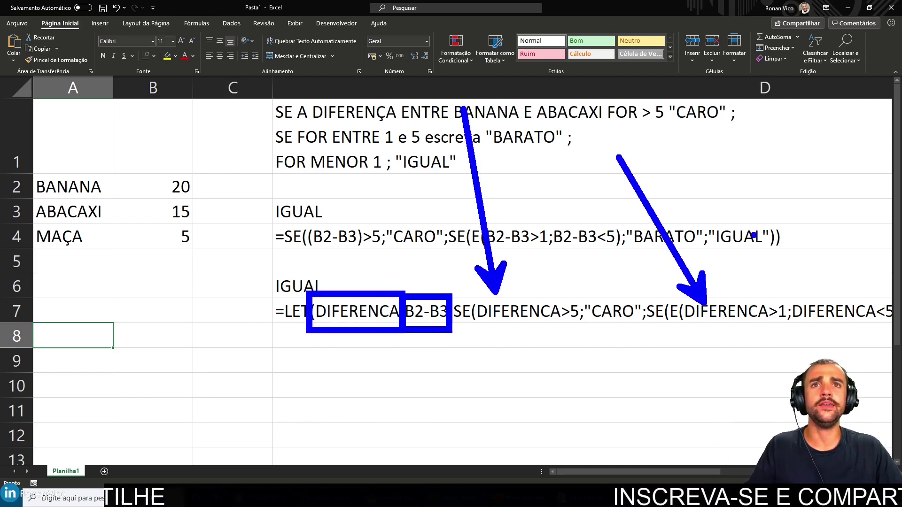
left_click_drag(838, 297, 737, 147)
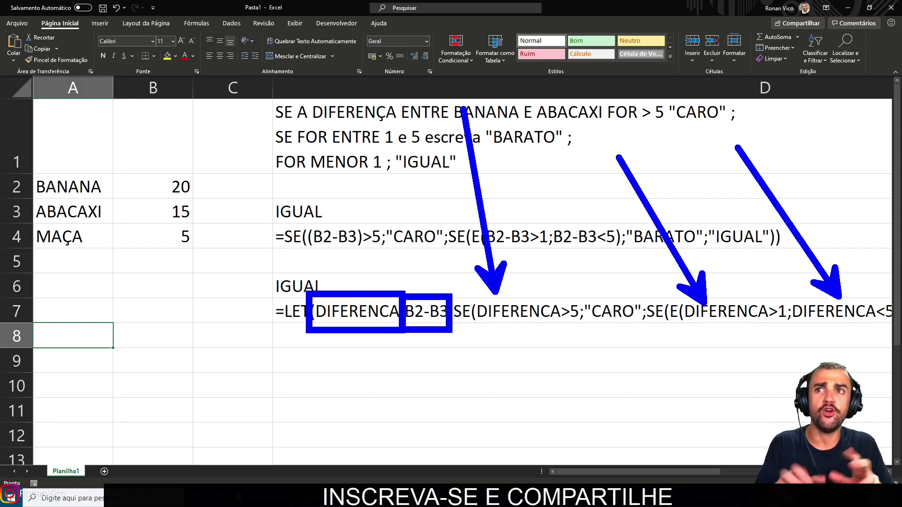
left_click_drag(433, 334, 432, 412)
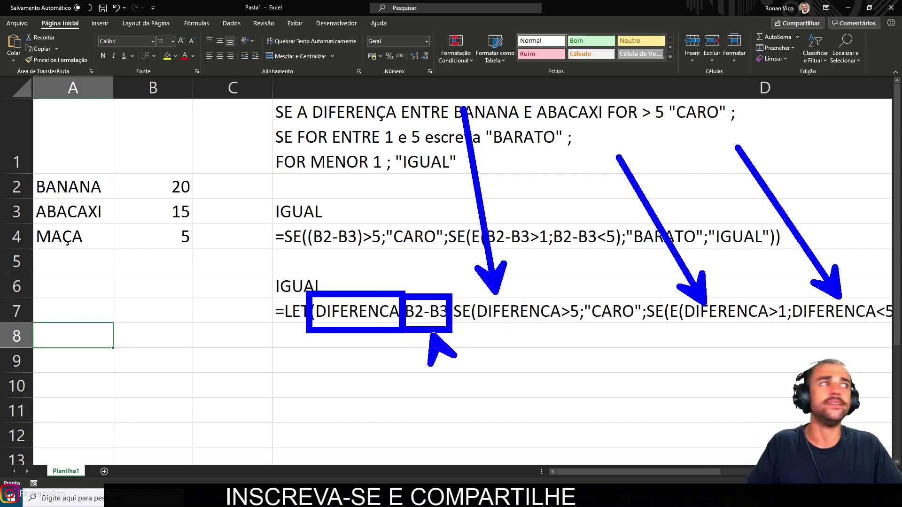
left_click_drag(414, 336, 414, 411)
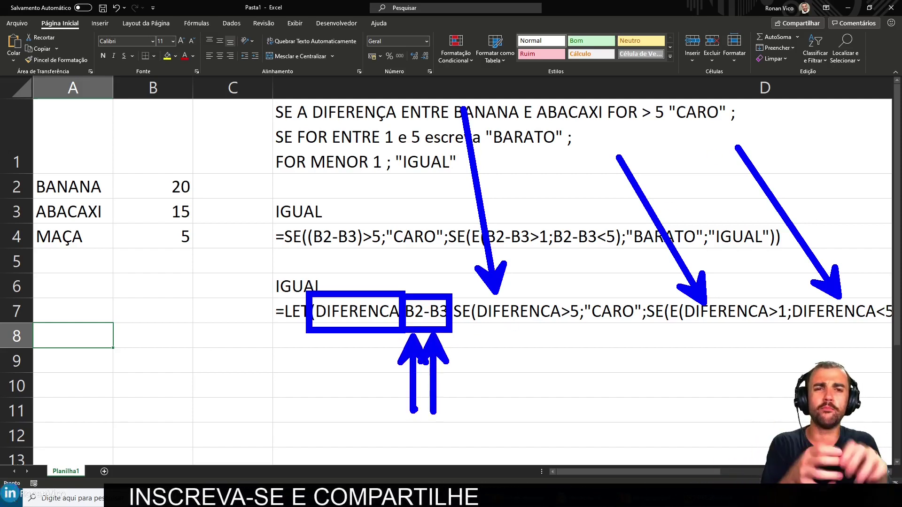
key("Escape")
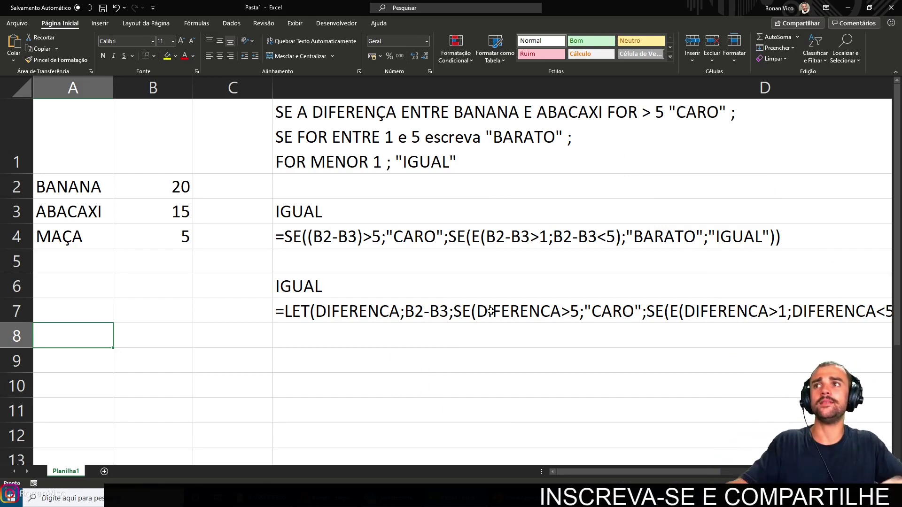
key("ctrl+Home")
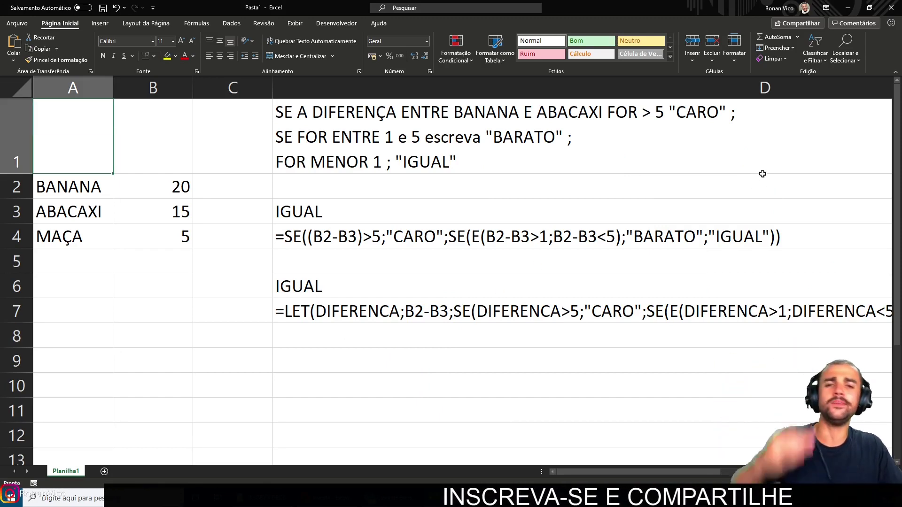